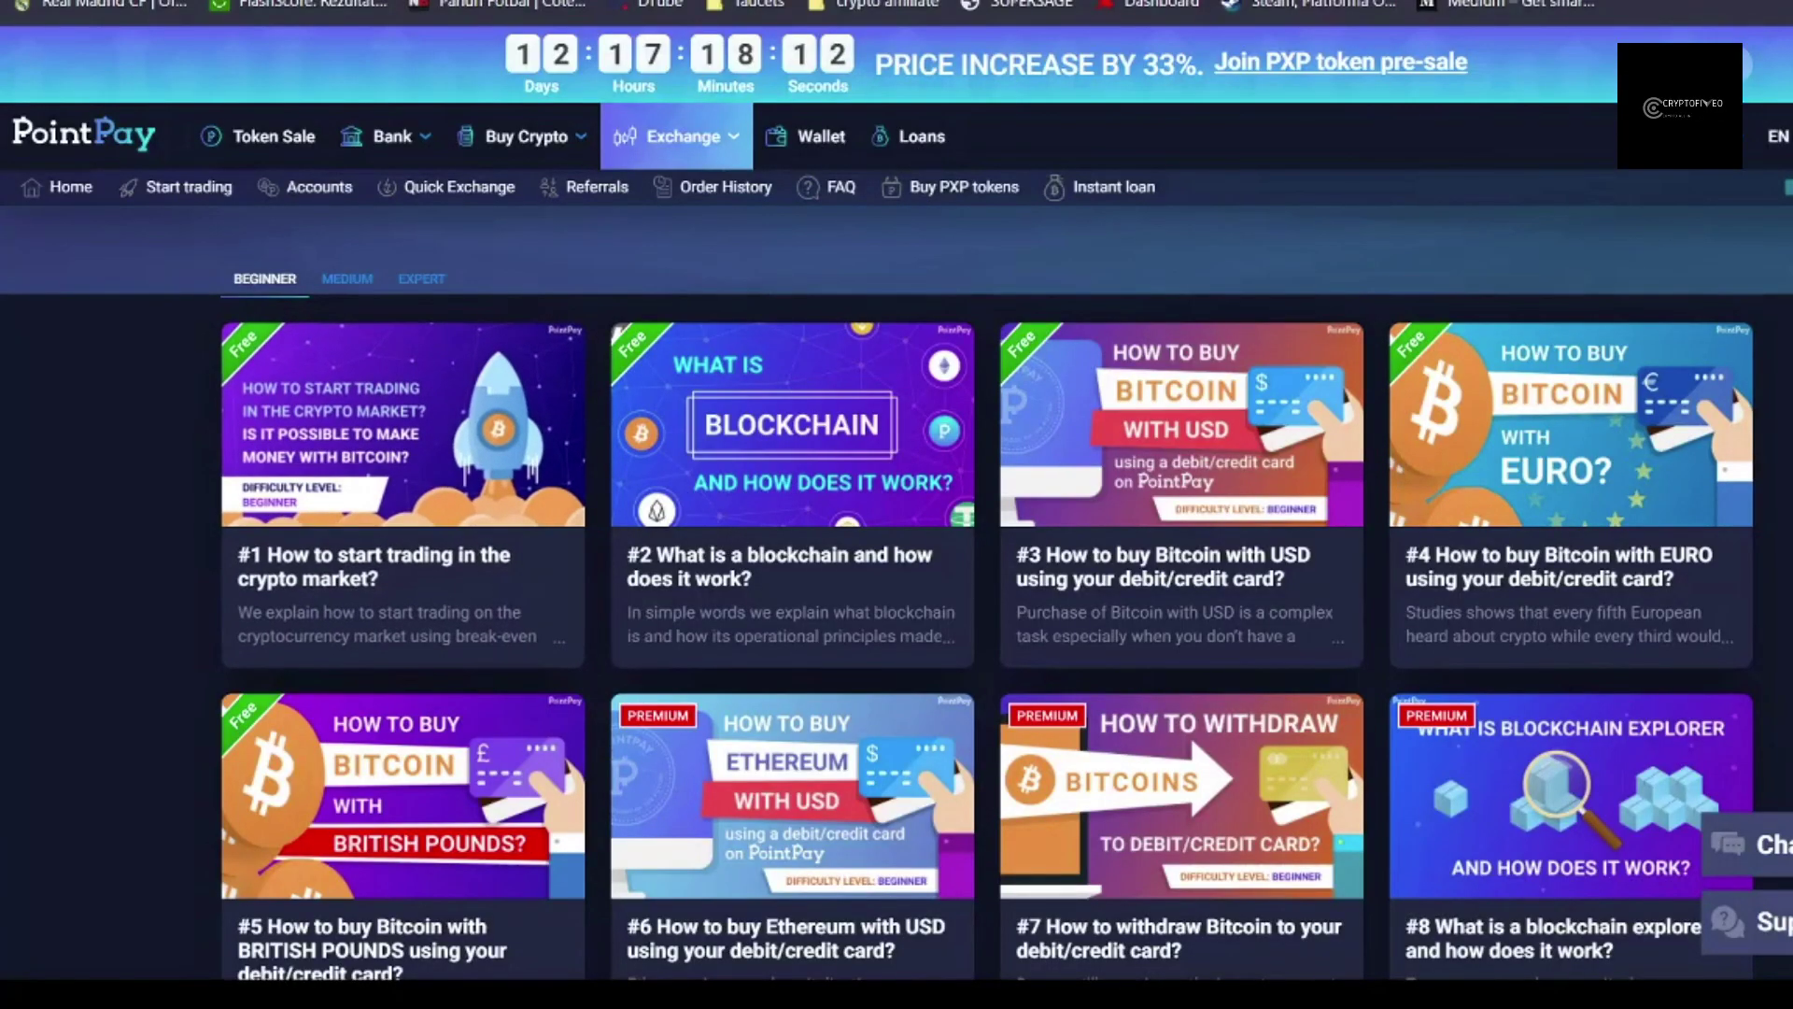
# Step: Browse the MEDIUM-level and then the EXPERT-level school lessons
pyautogui.click(345, 279)
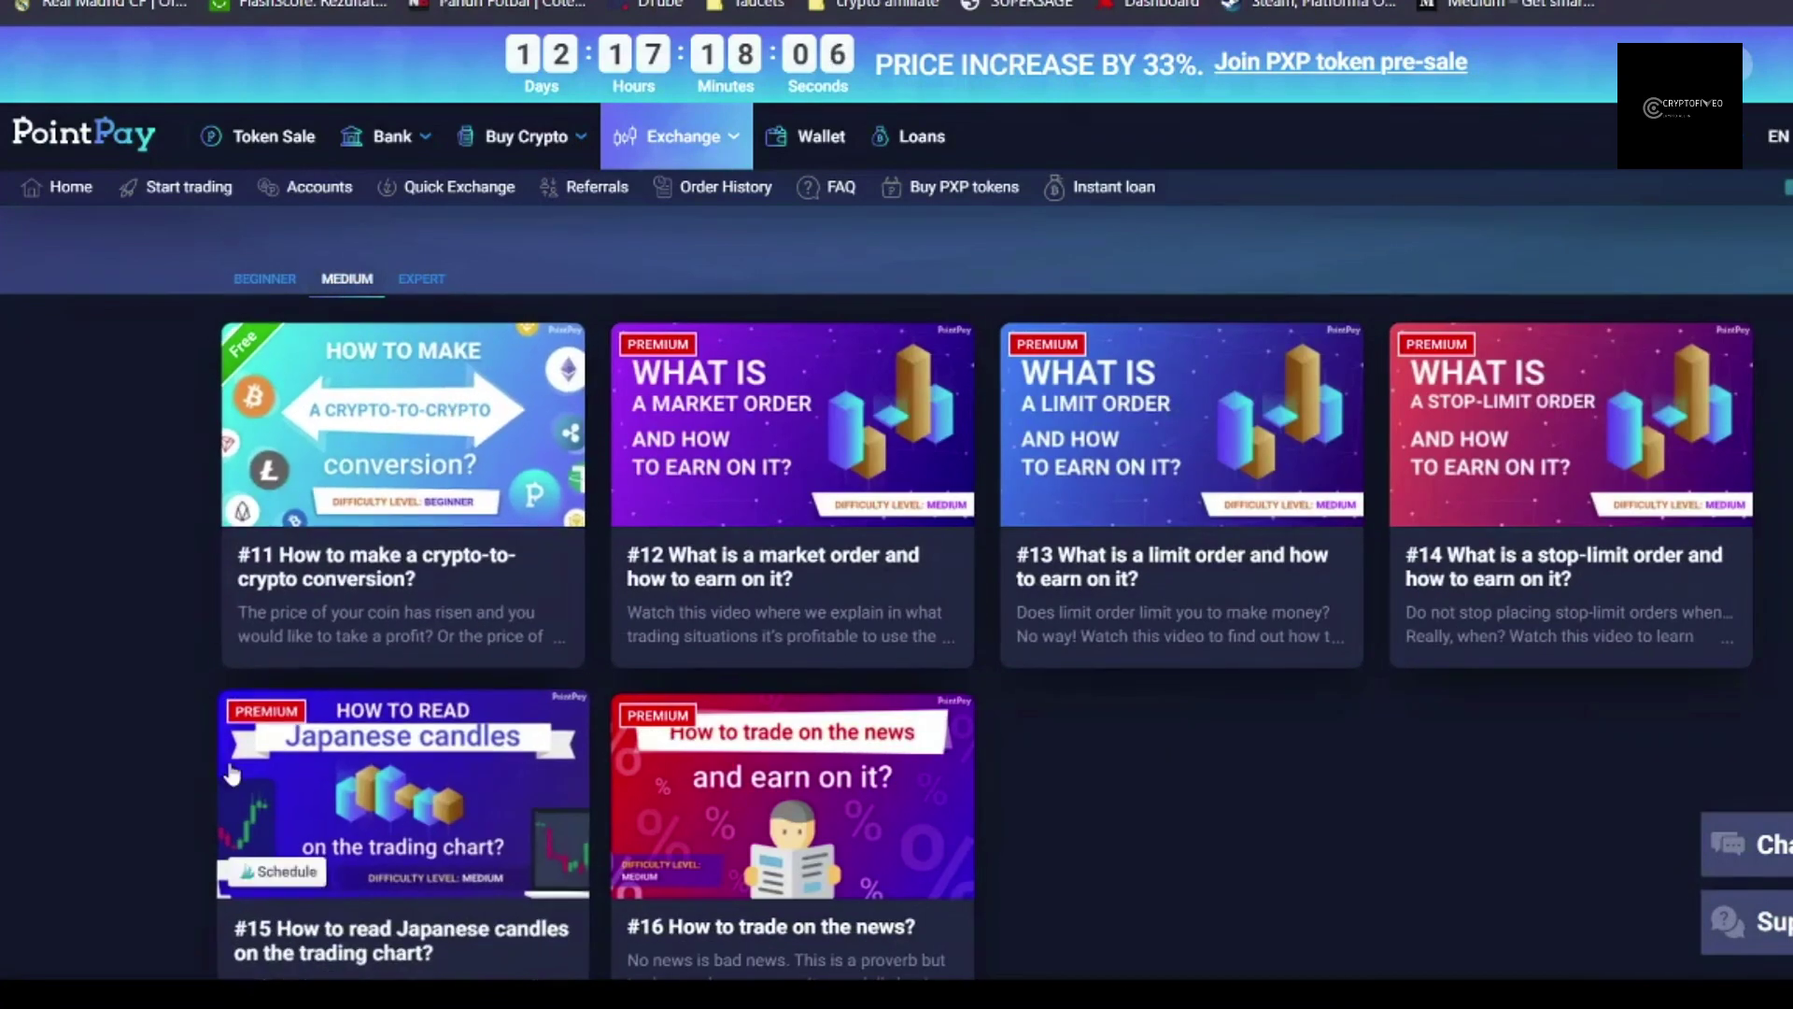
pyautogui.scroll(-2, 231, 774)
pyautogui.scroll(-2, 232, 775)
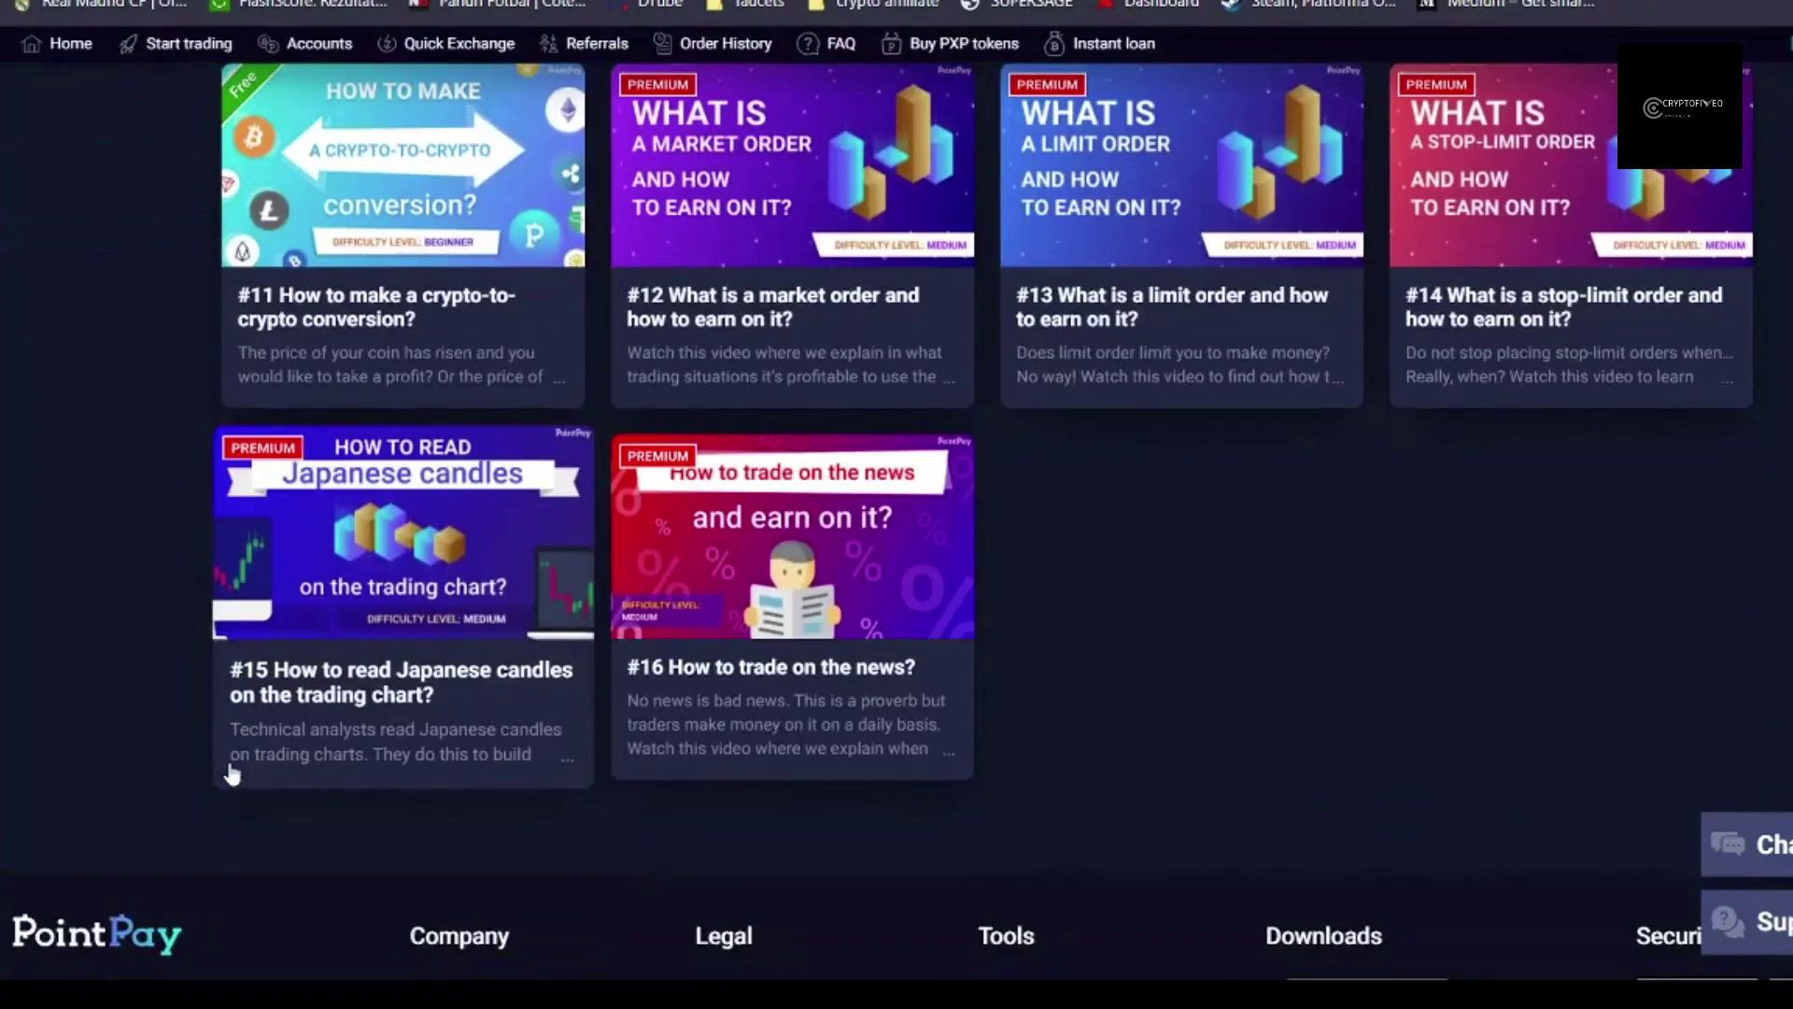
pyautogui.scroll(2, 231, 775)
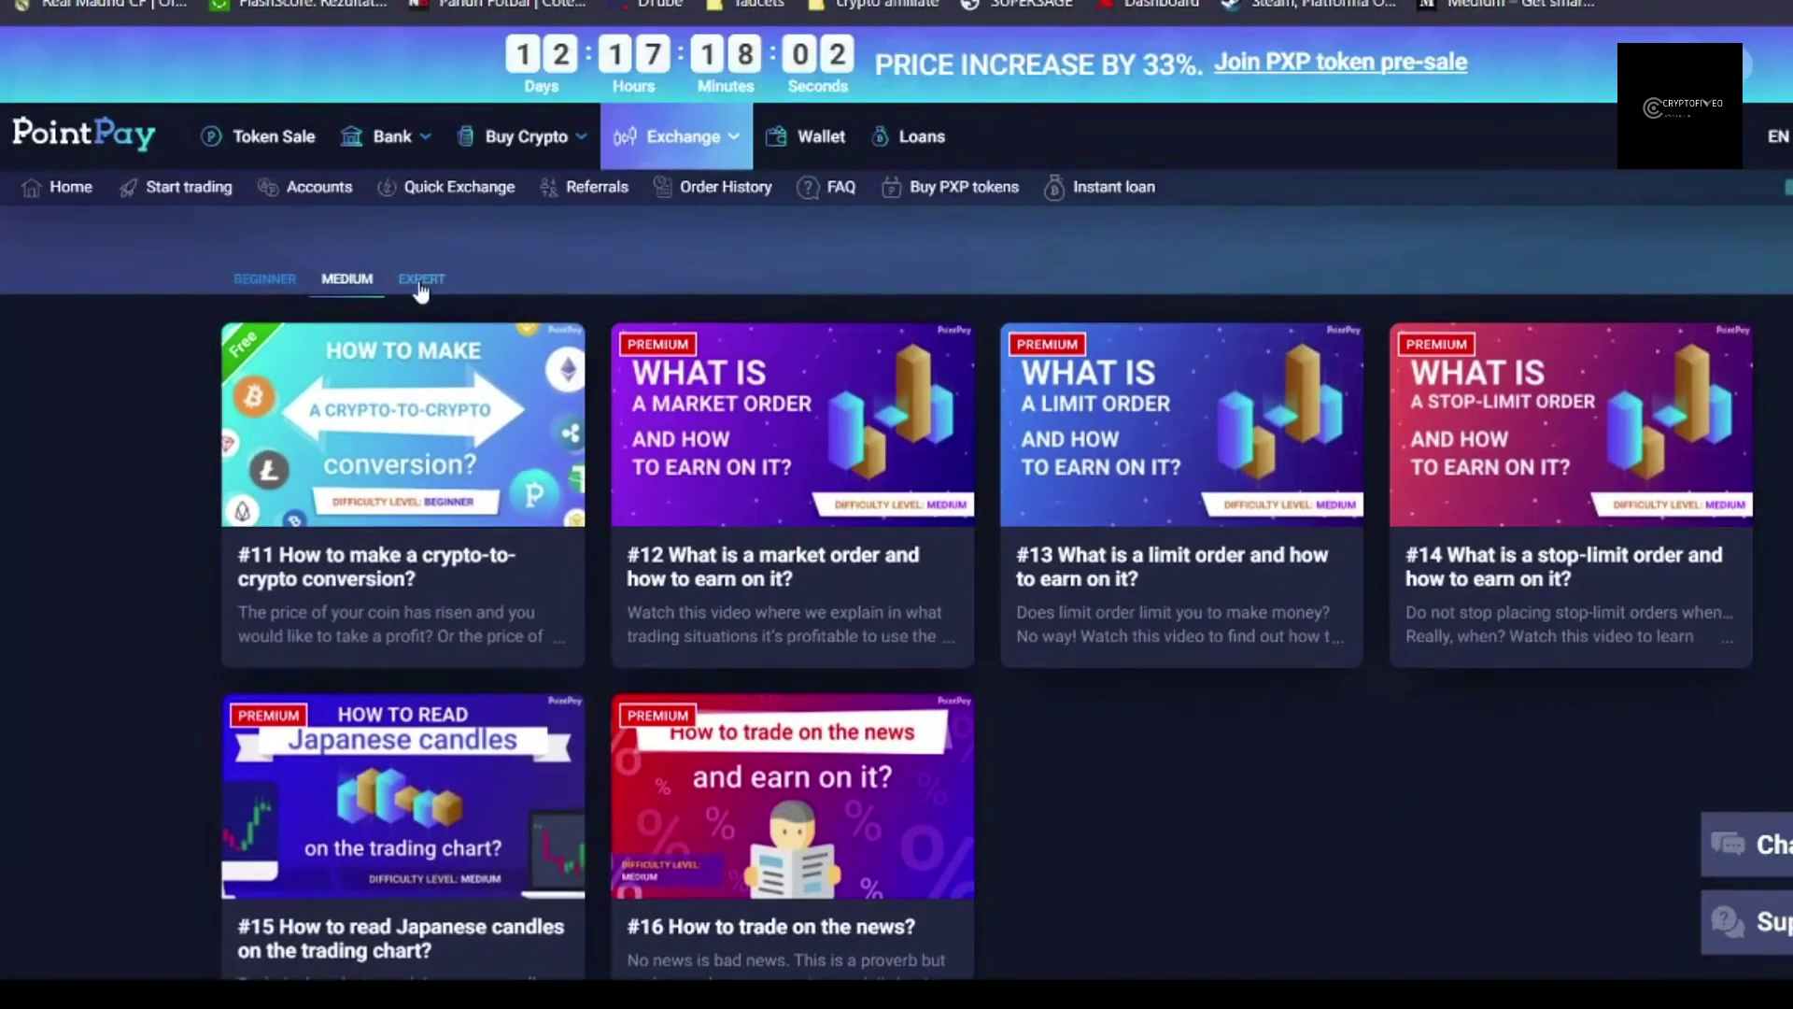
pyautogui.click(420, 280)
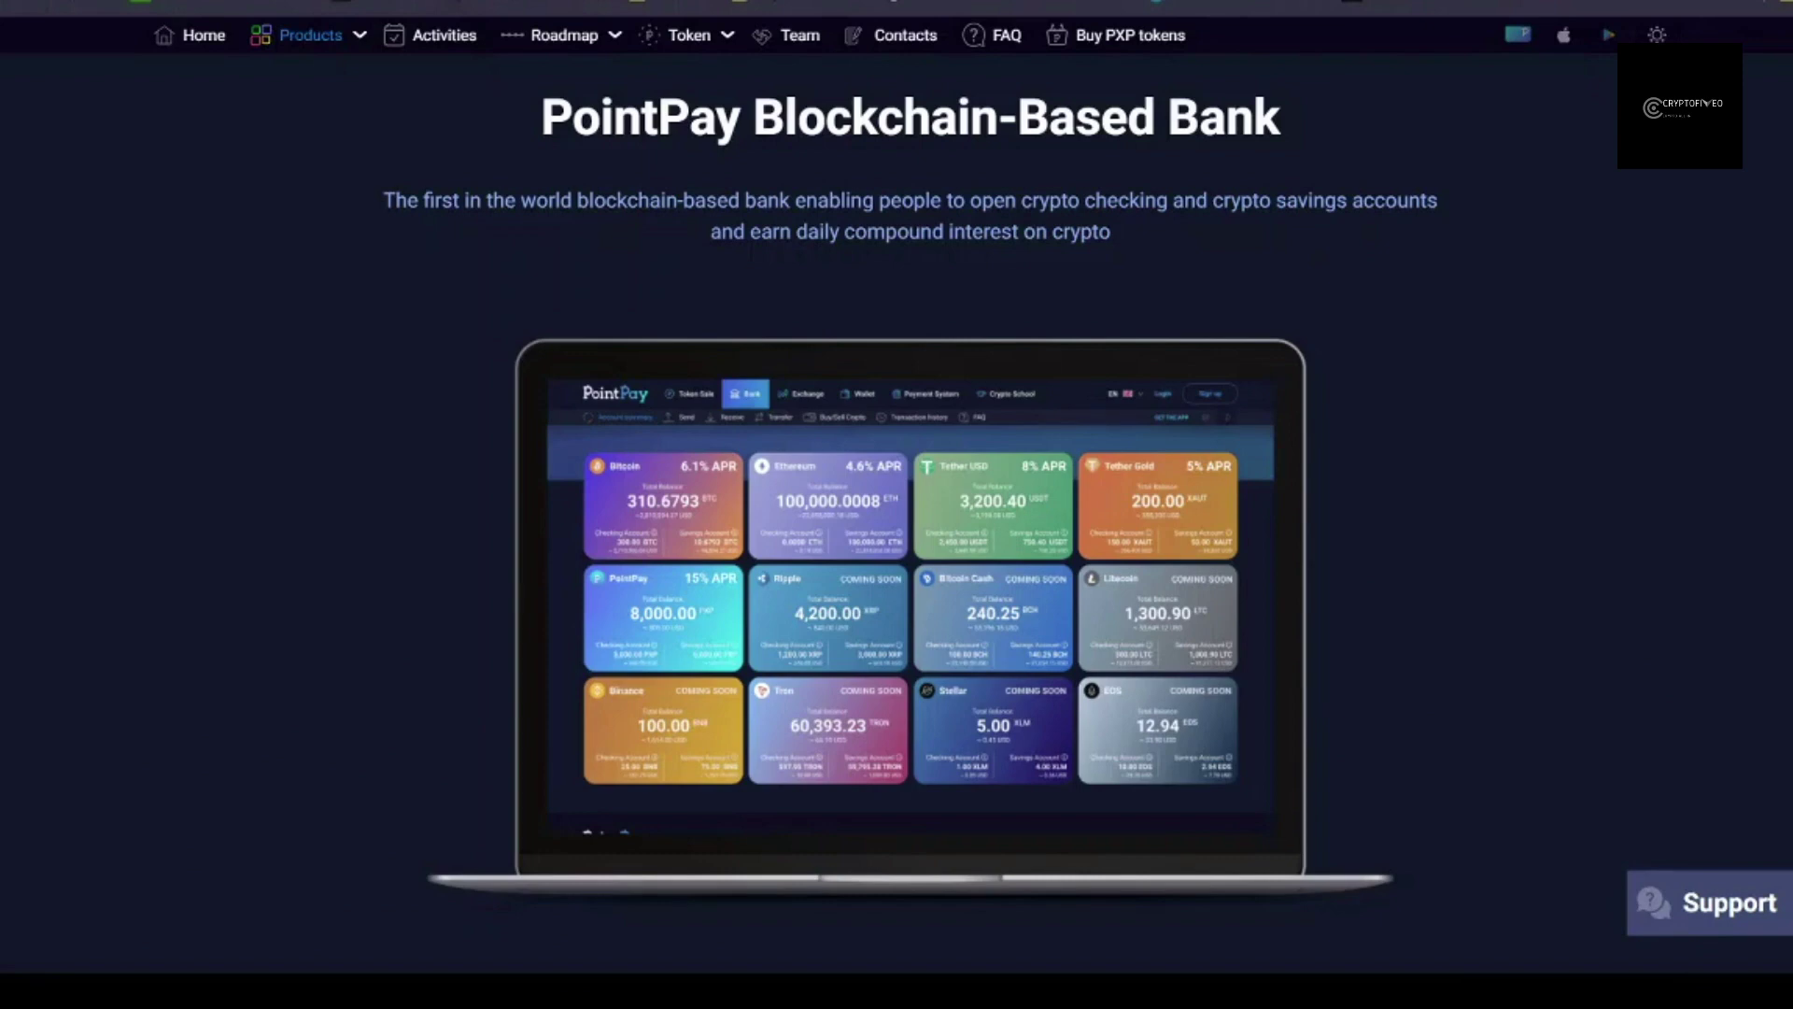
pyautogui.scroll(-3, 468, 557)
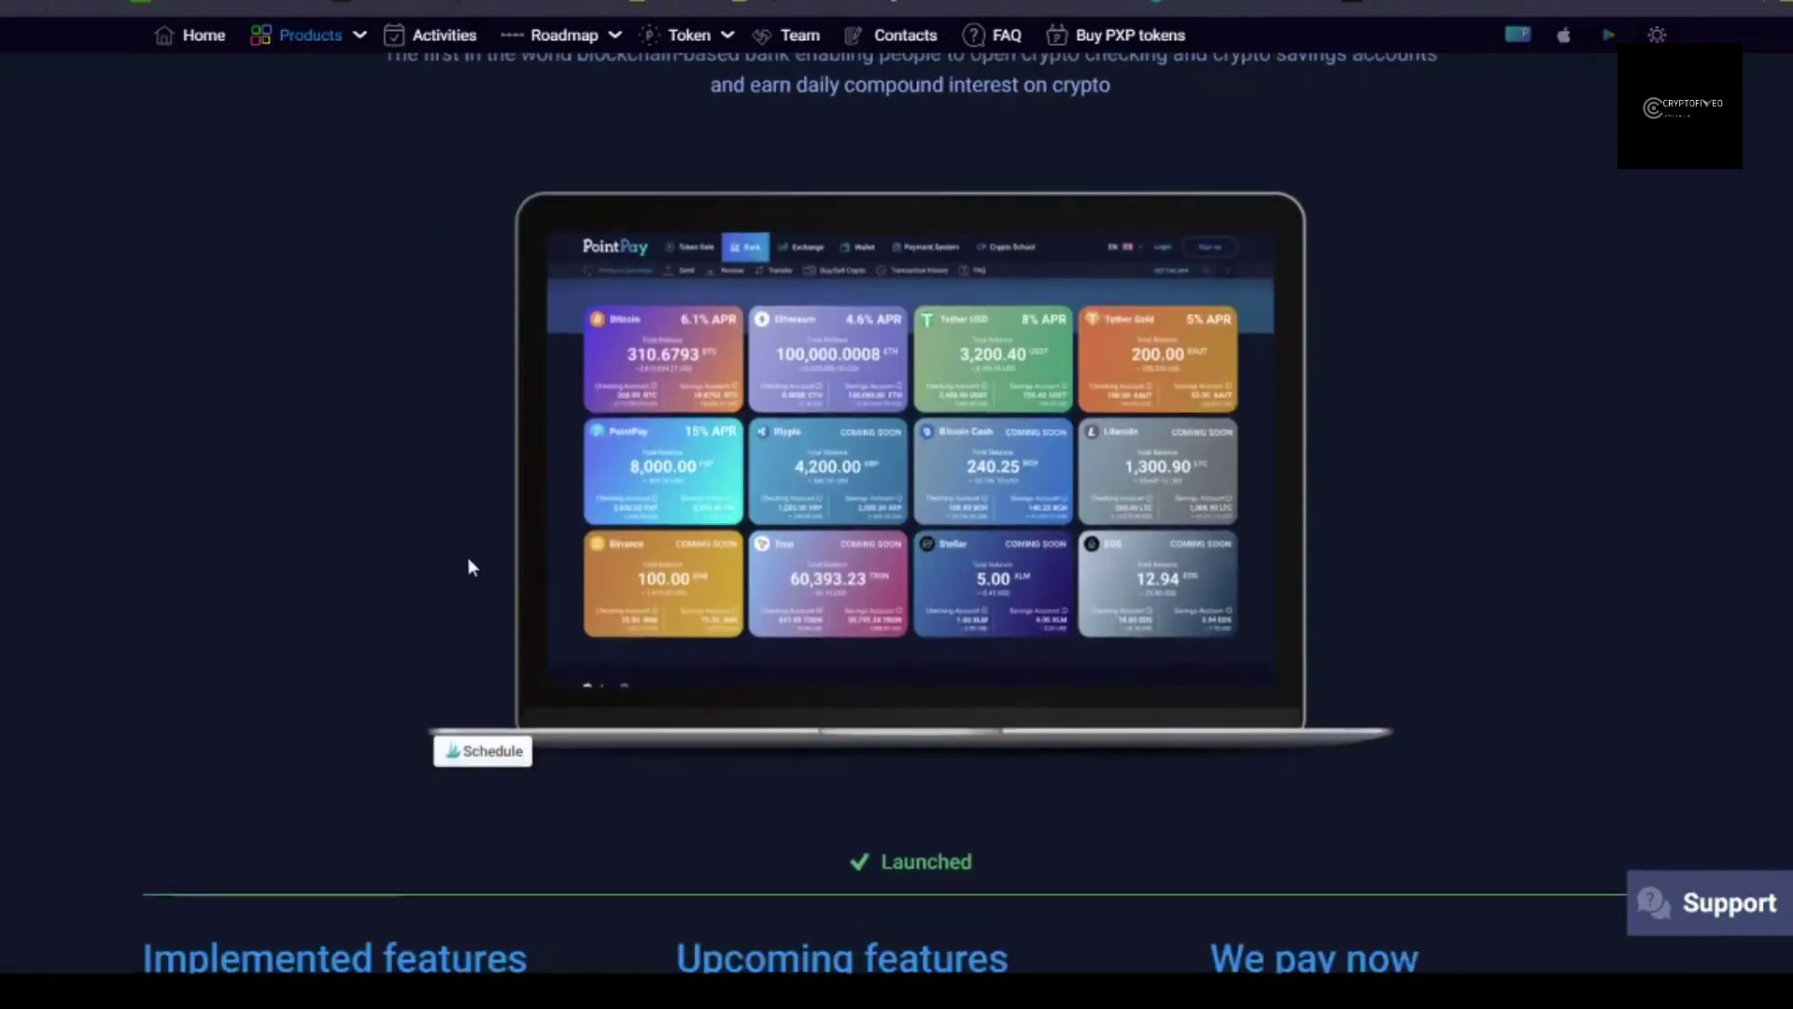
pyautogui.scroll(-2, 468, 556)
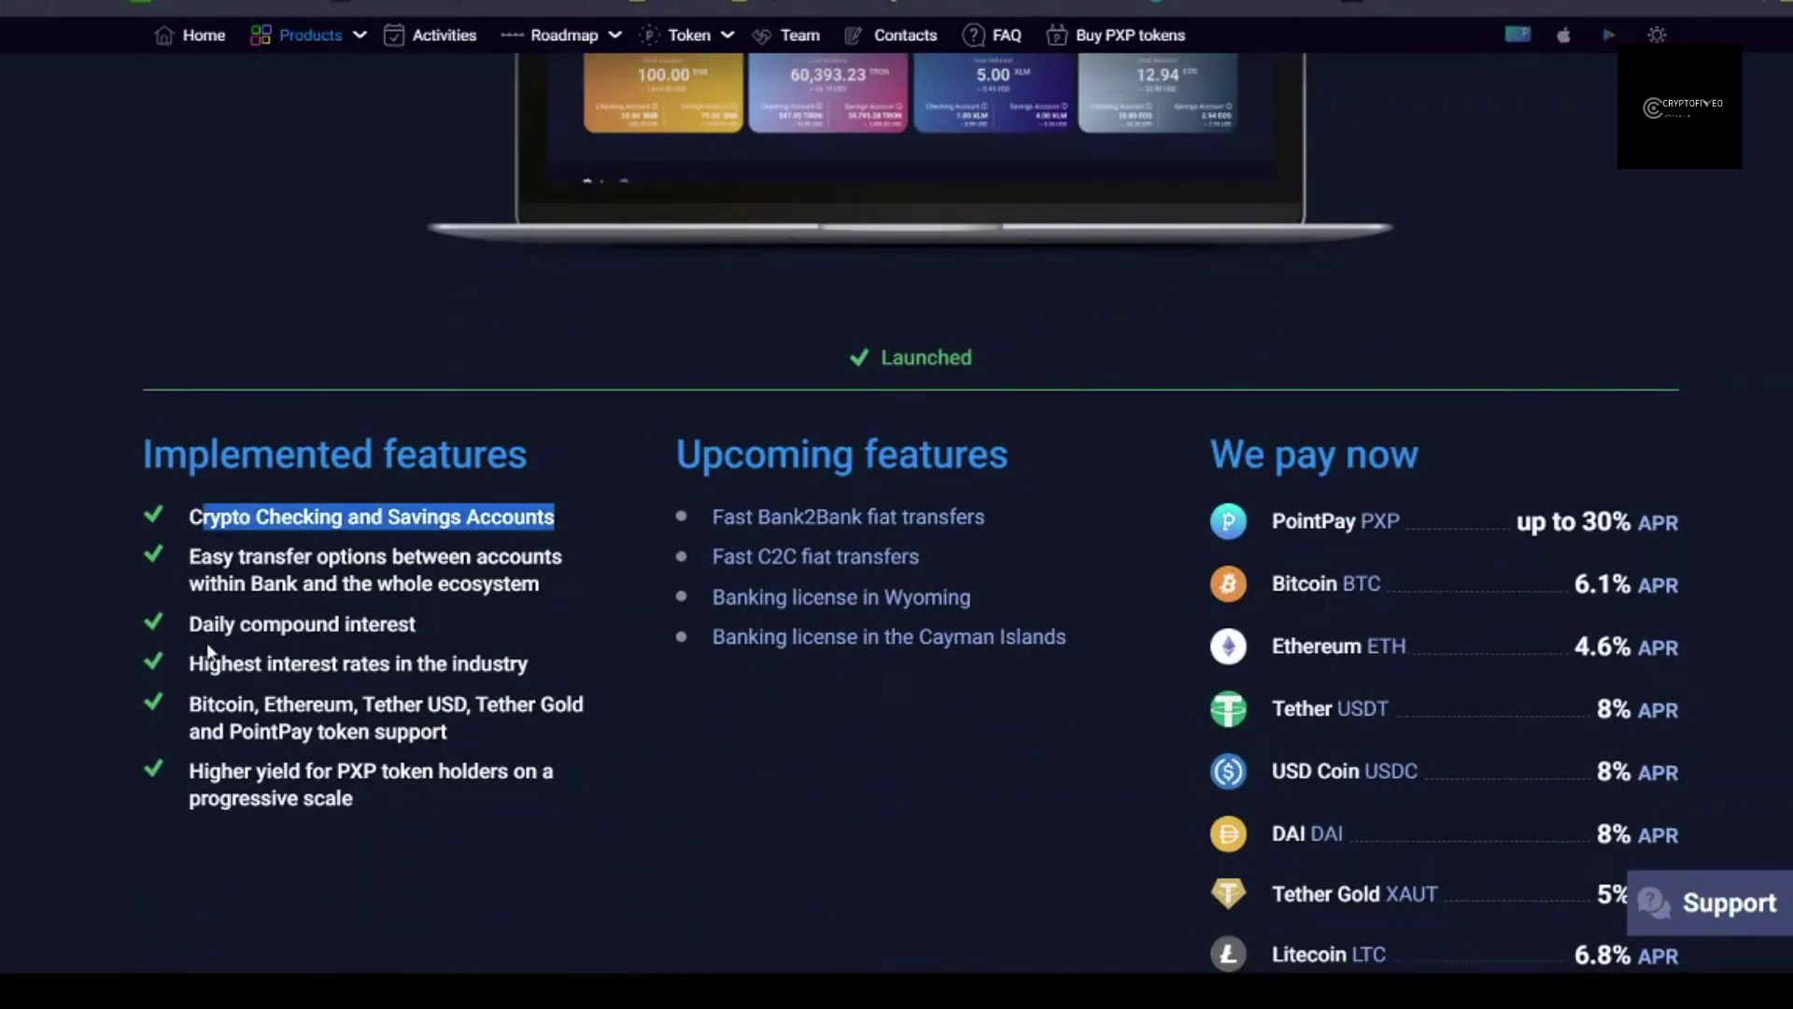
# Step: Highlight the daily compound interest item among the bank's implemented features
pyautogui.moveTo(203, 634); pyautogui.dragTo(388, 630)
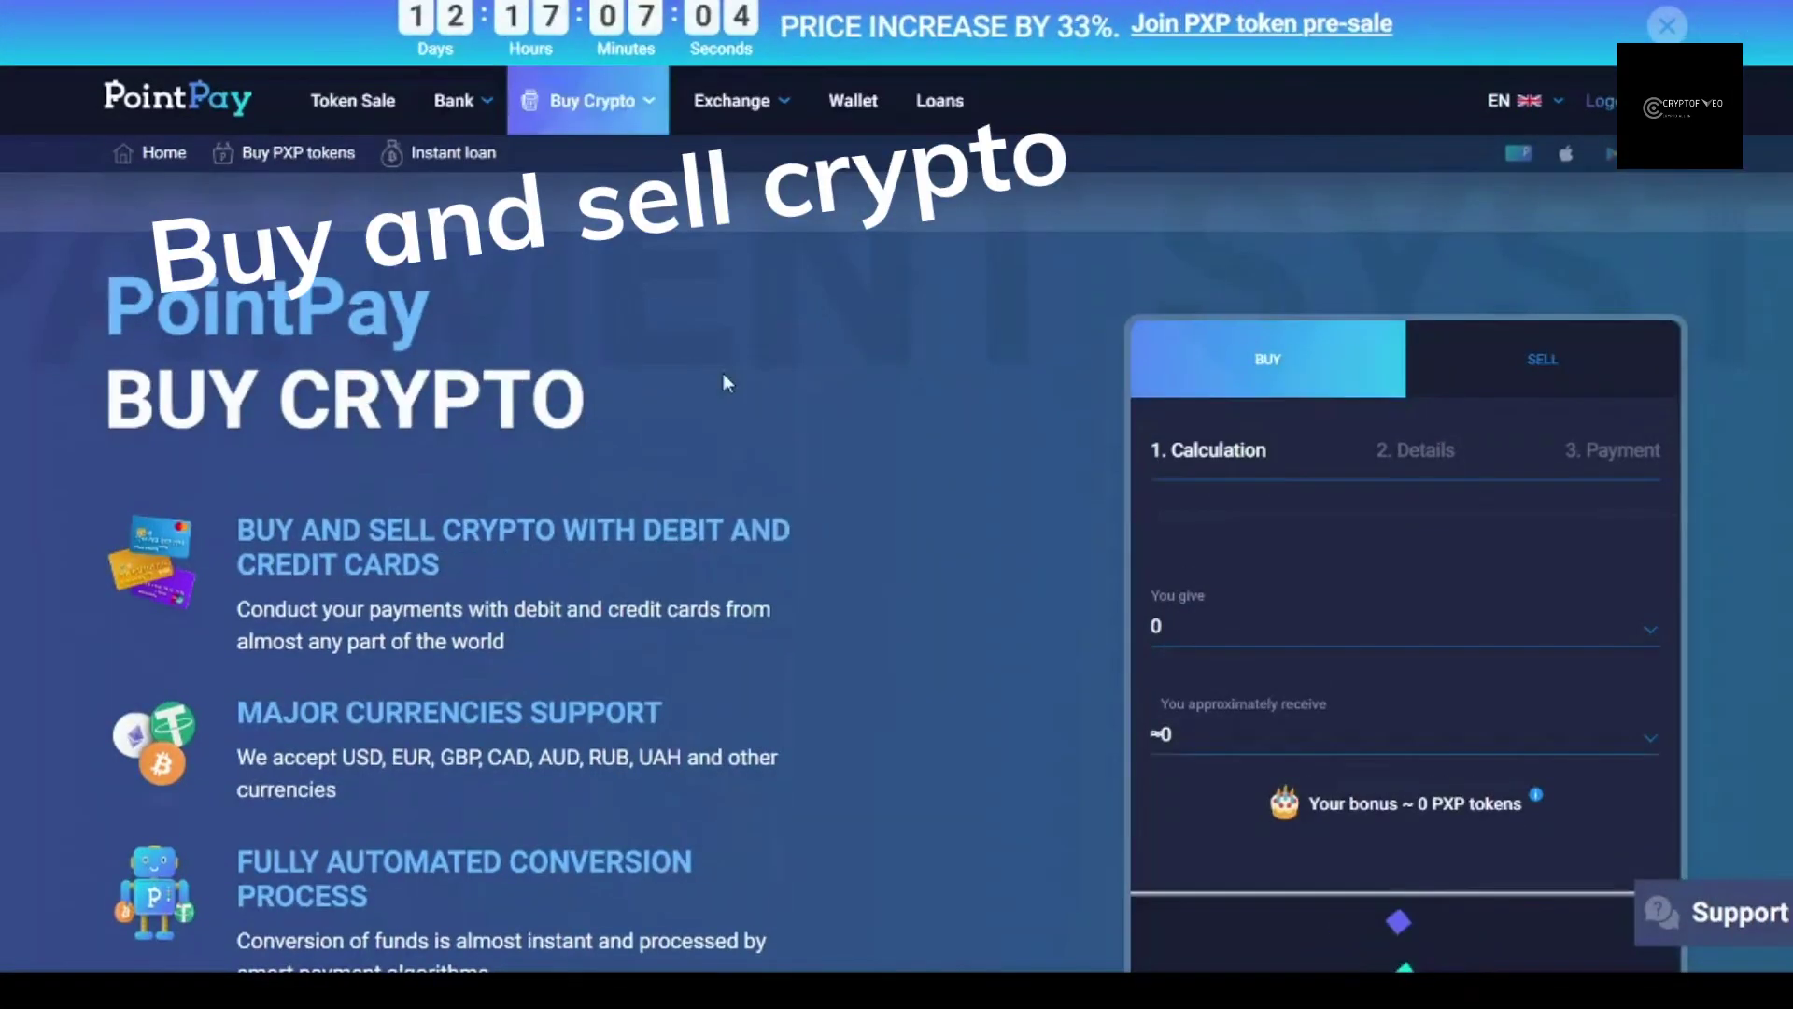
pyautogui.scroll(-2, 728, 490)
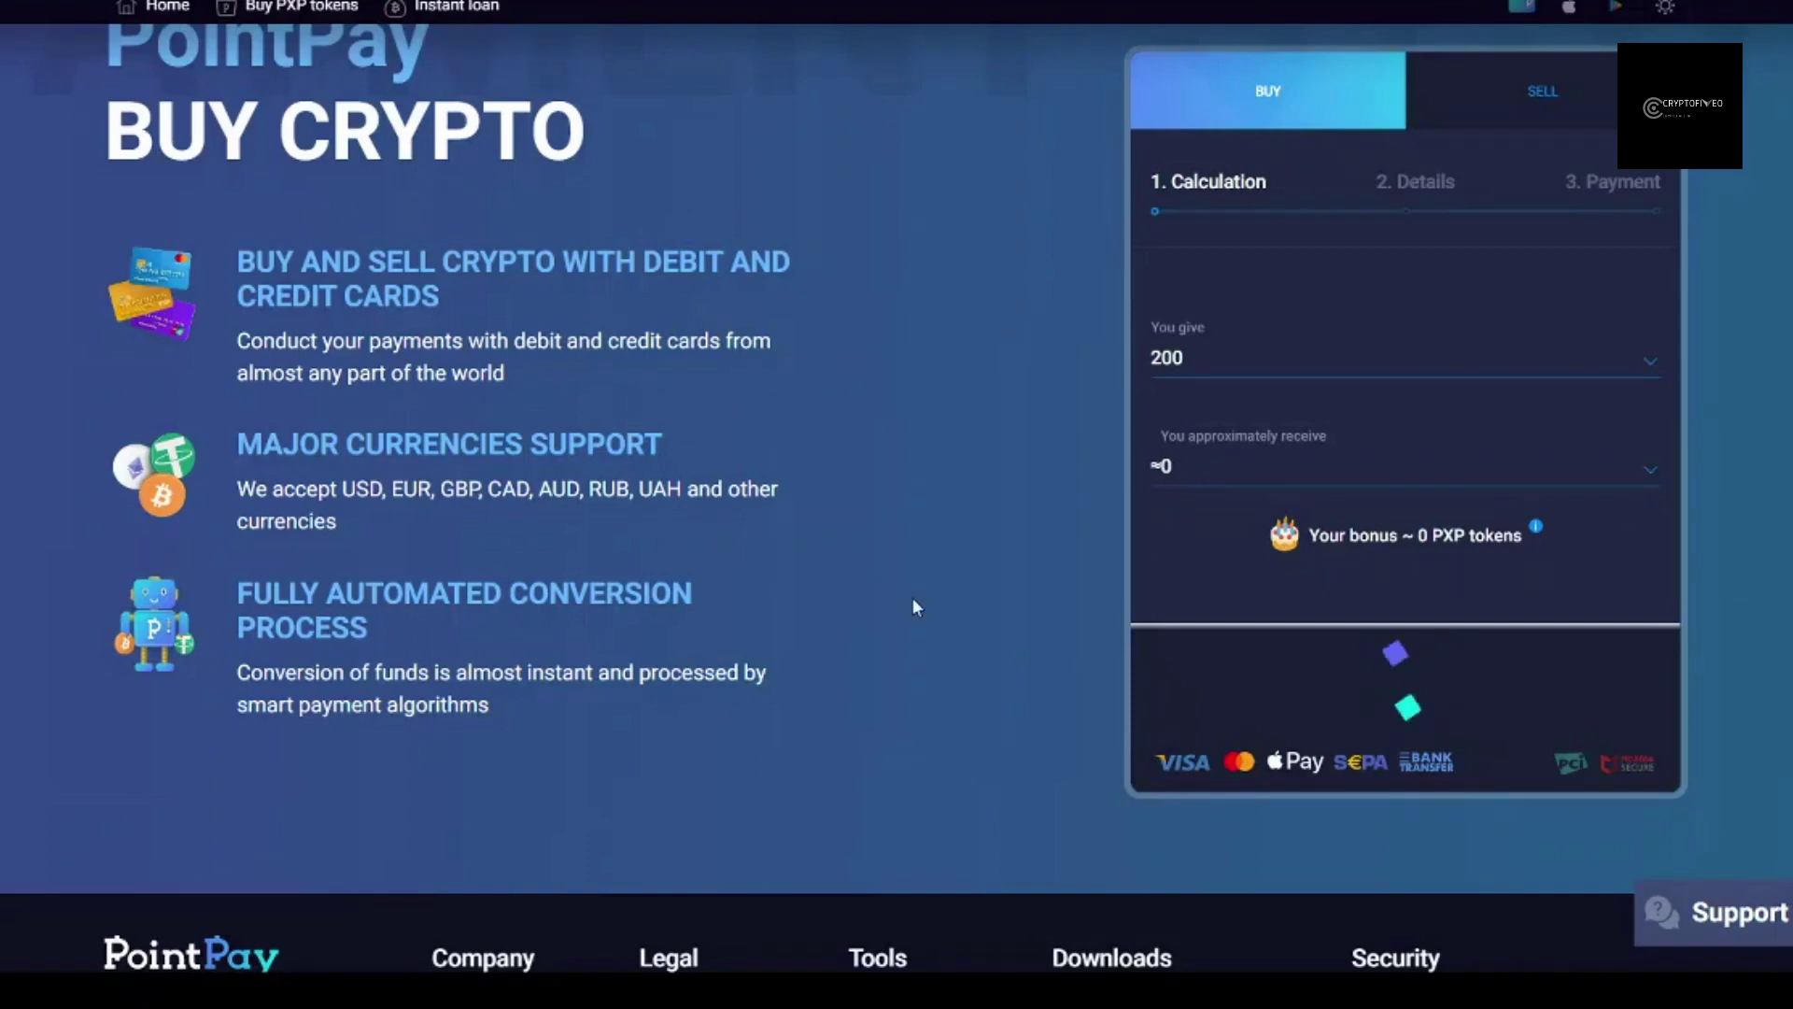
pyautogui.scroll(1, 912, 607)
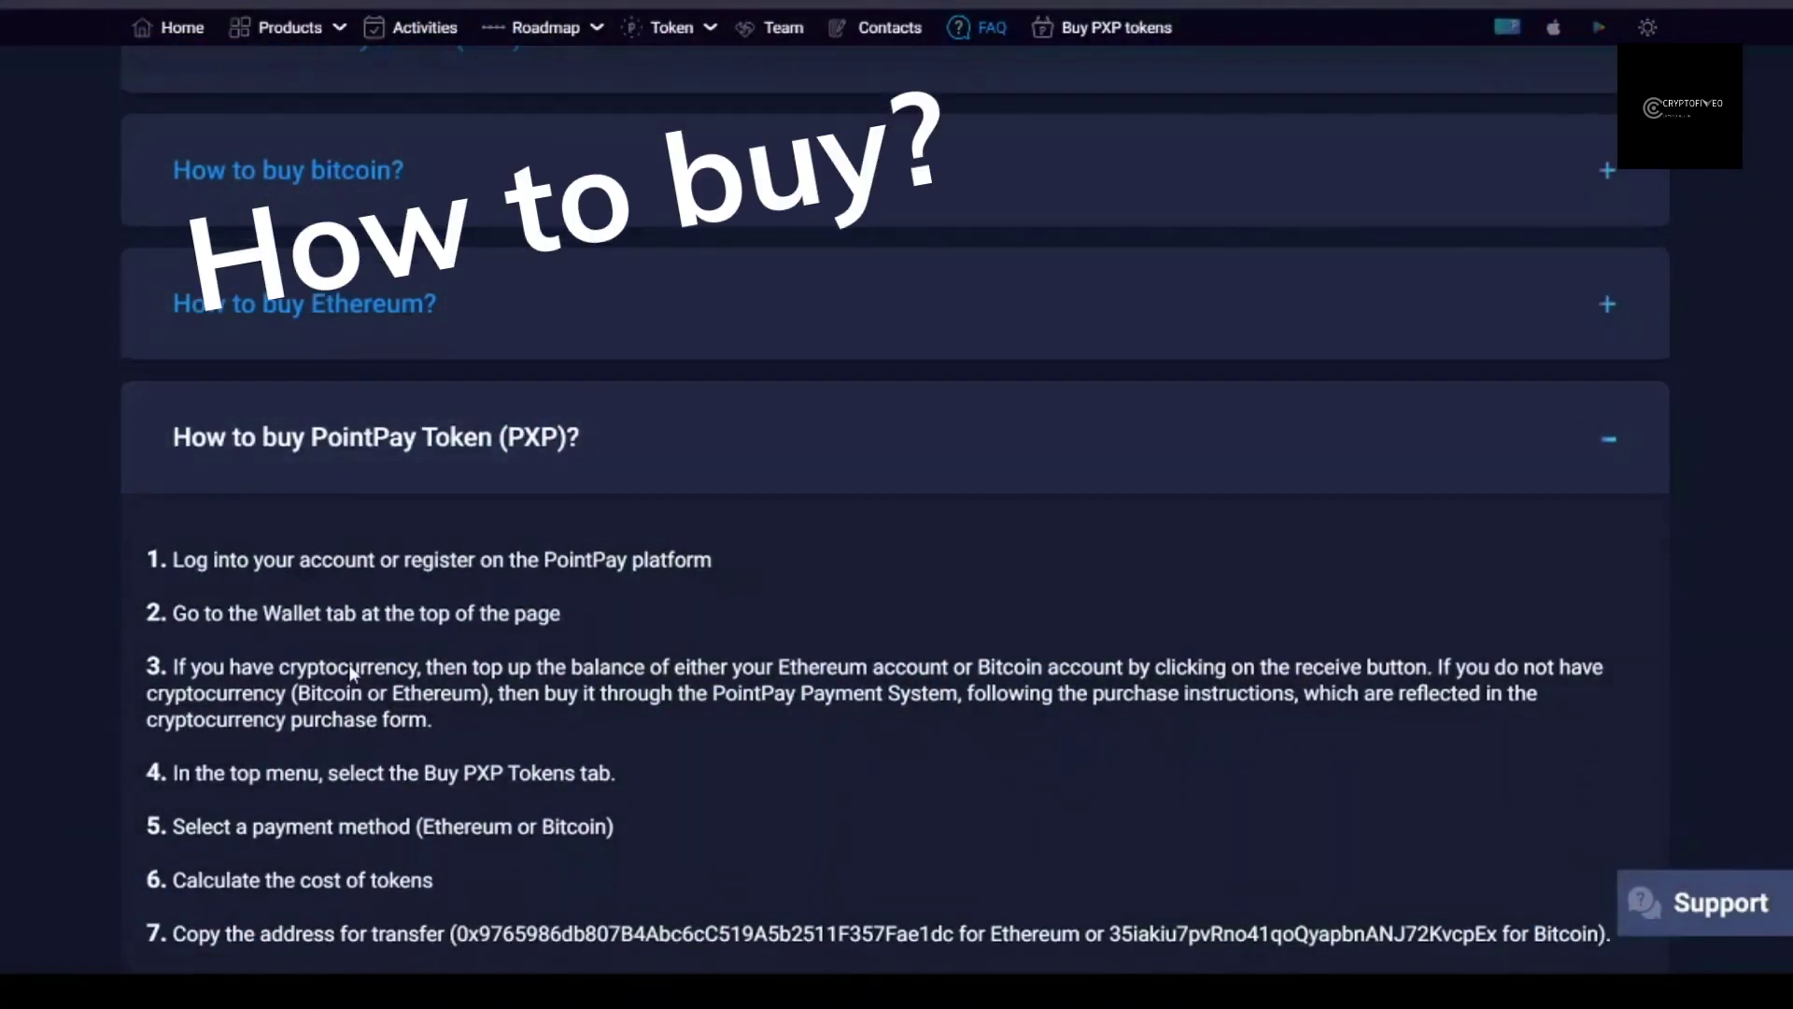
pyautogui.scroll(-3, 350, 664)
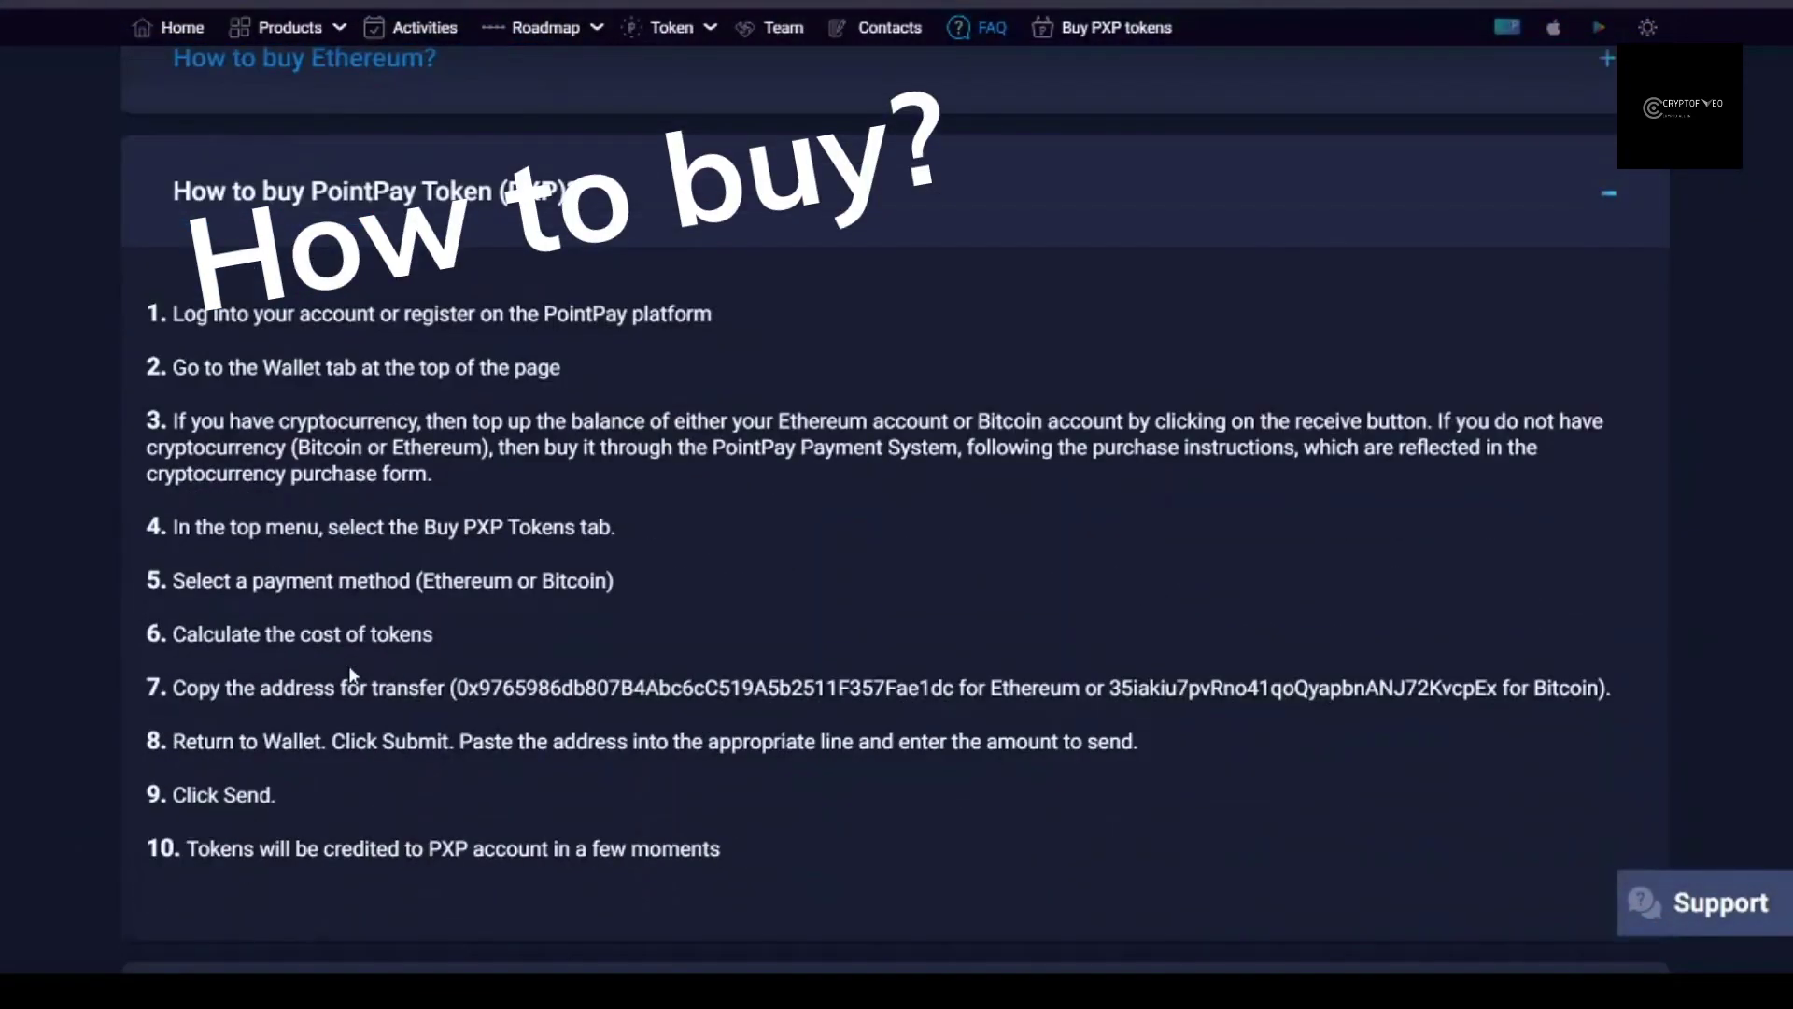
pyautogui.scroll(-3, 337, 794)
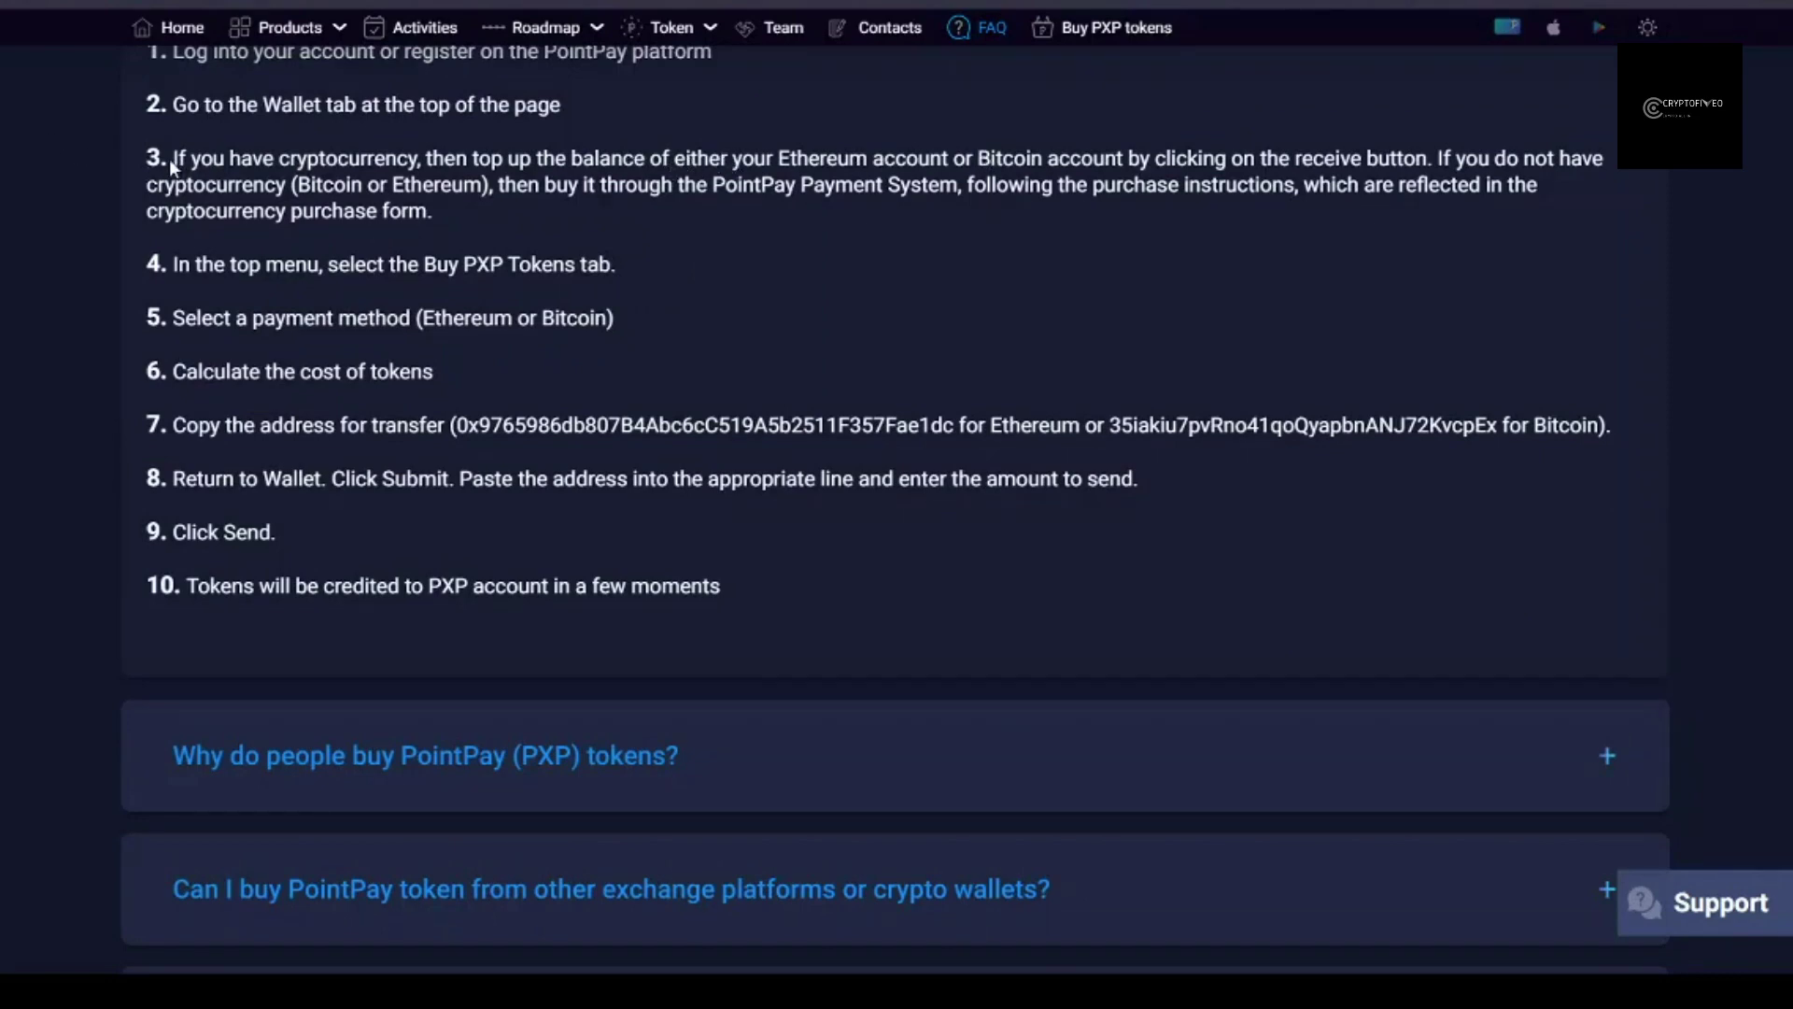
# Step: Highlight PXP purchase step 3, the step 5 payment choice, wallet-only delivery and third-party warning
pyautogui.moveTo(172, 158)
pyautogui.mouseDown()
pyautogui.moveTo(1556, 162)
pyautogui.moveTo(1527, 184)
pyautogui.moveTo(1381, 163)
pyautogui.moveTo(758, 187)
pyautogui.moveTo(878, 197)
pyautogui.mouseUp()
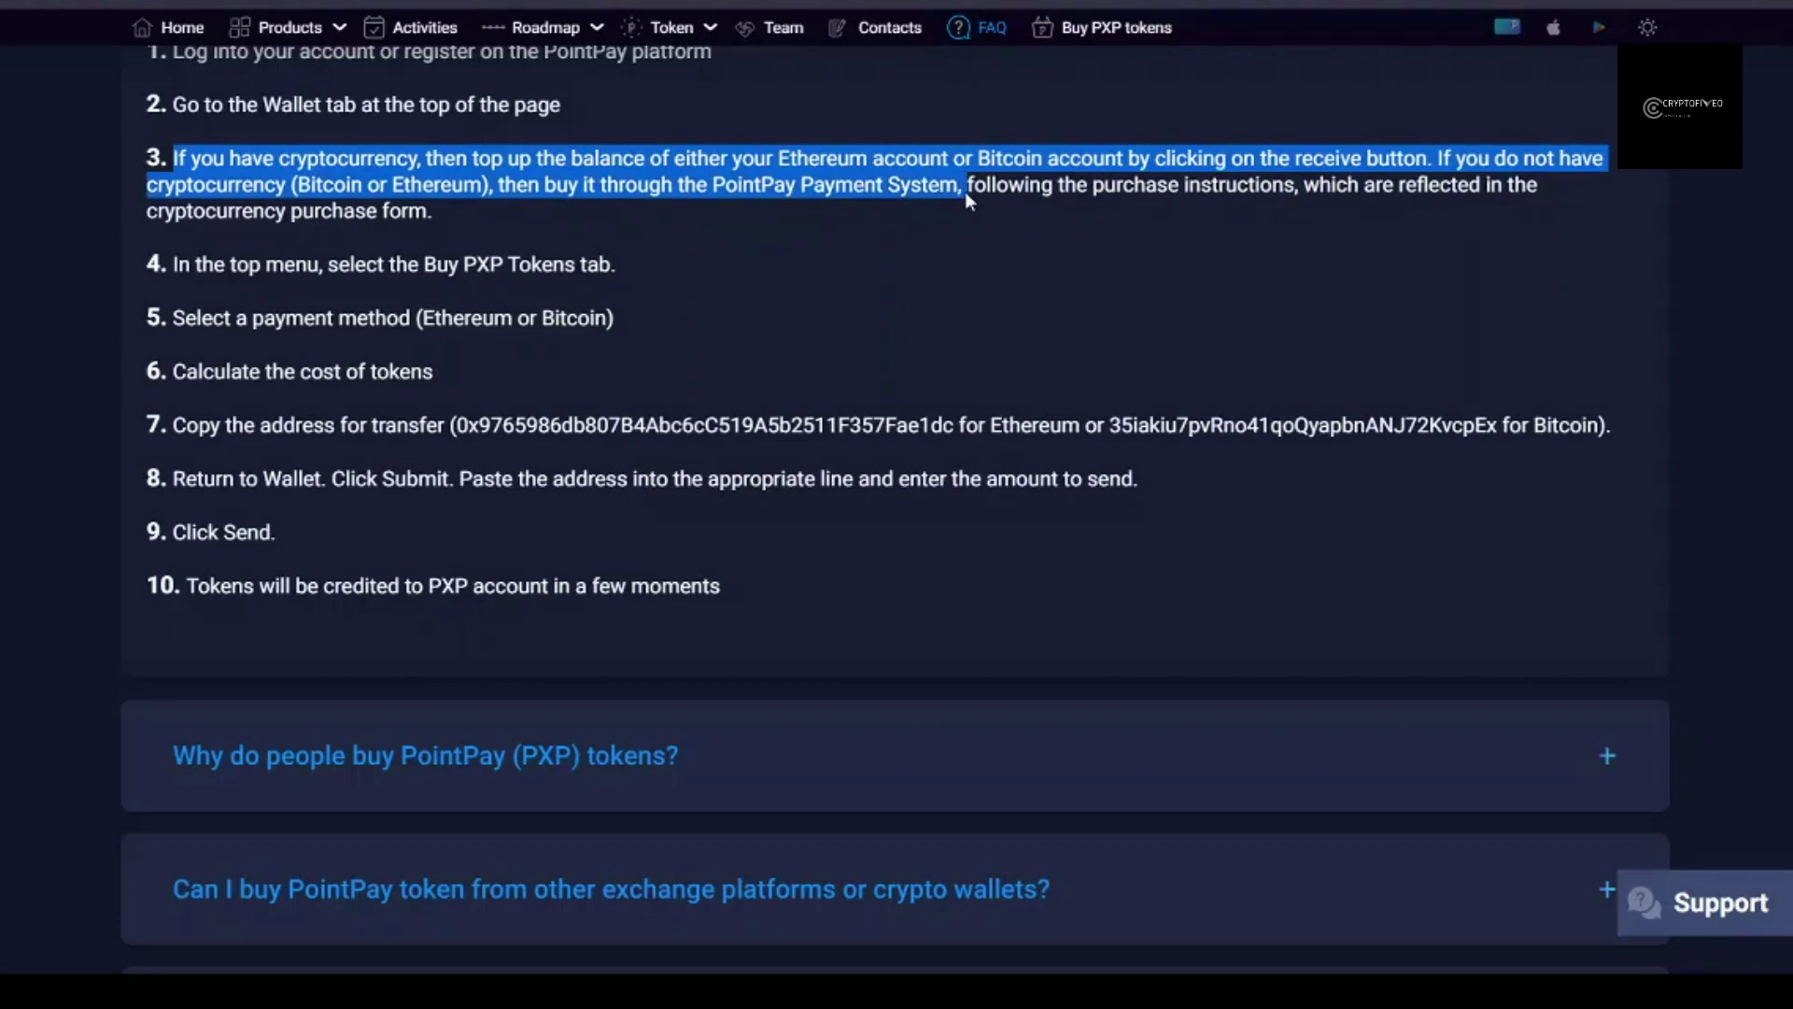
pyautogui.moveTo(1335, 201)
pyautogui.mouseDown()
pyautogui.moveTo(1478, 200)
pyautogui.moveTo(1455, 229)
pyautogui.mouseUp()
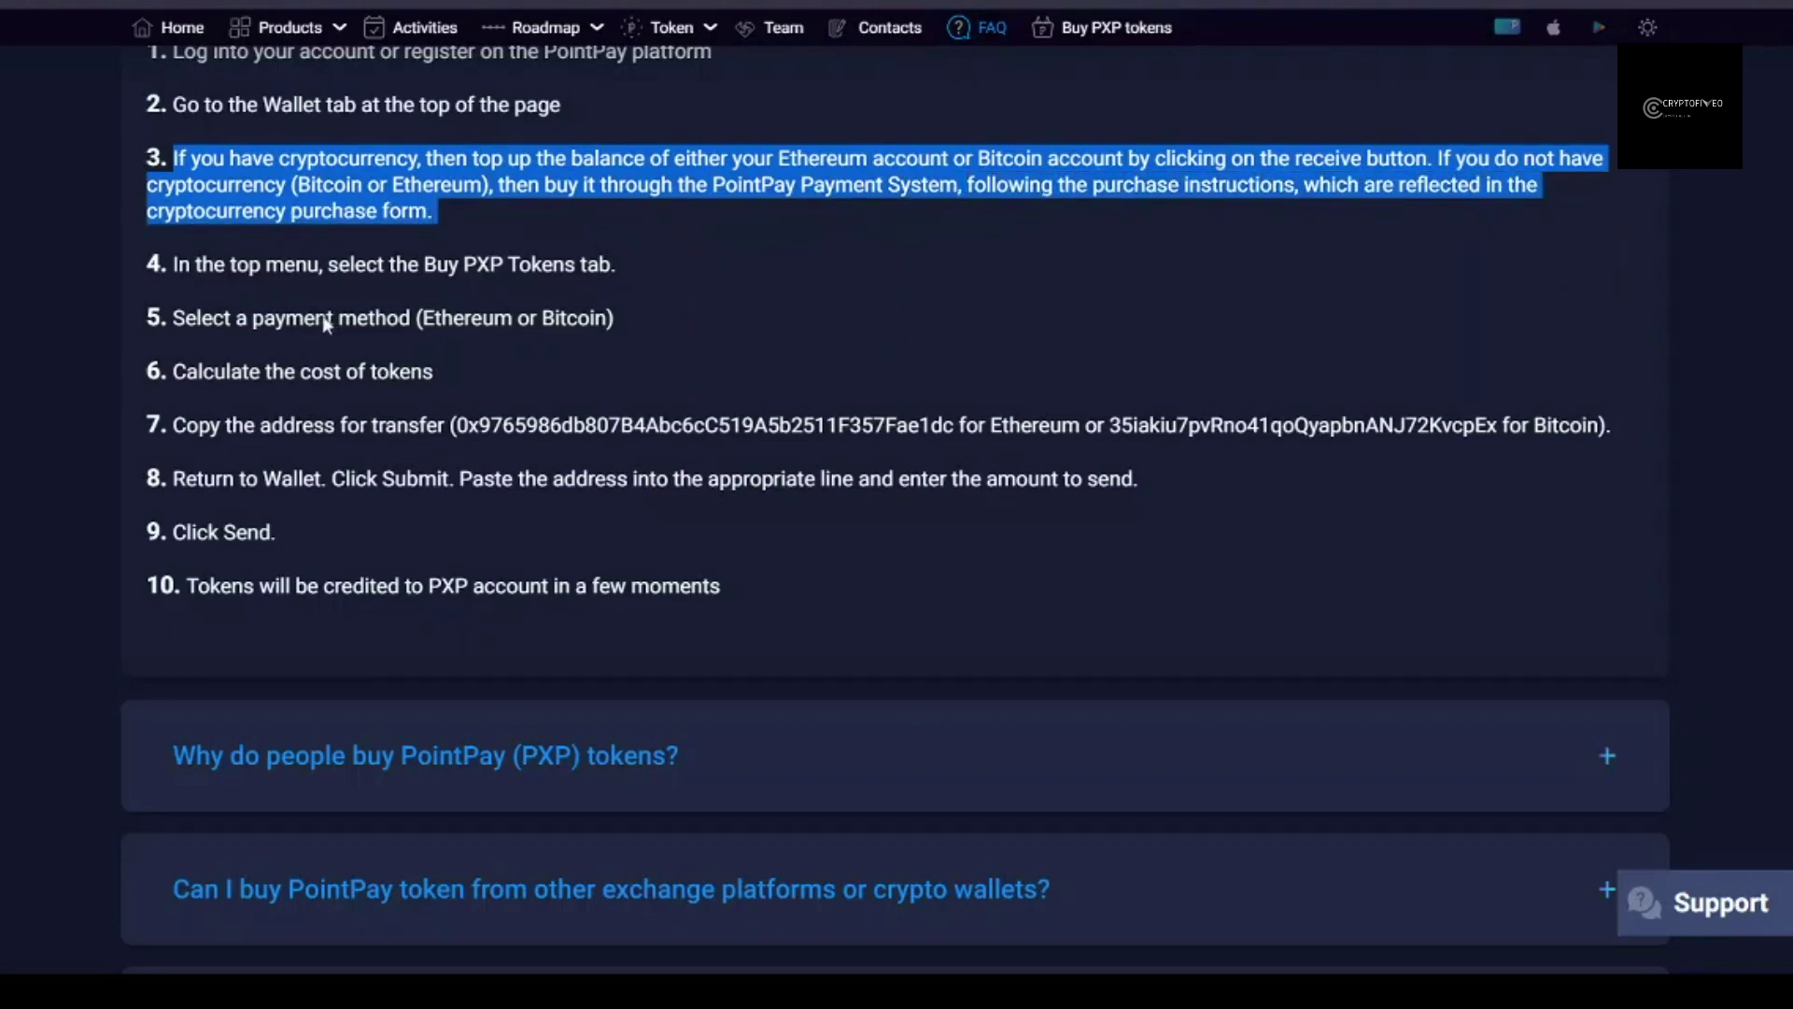
pyautogui.moveTo(414, 317); pyautogui.dragTo(616, 324)
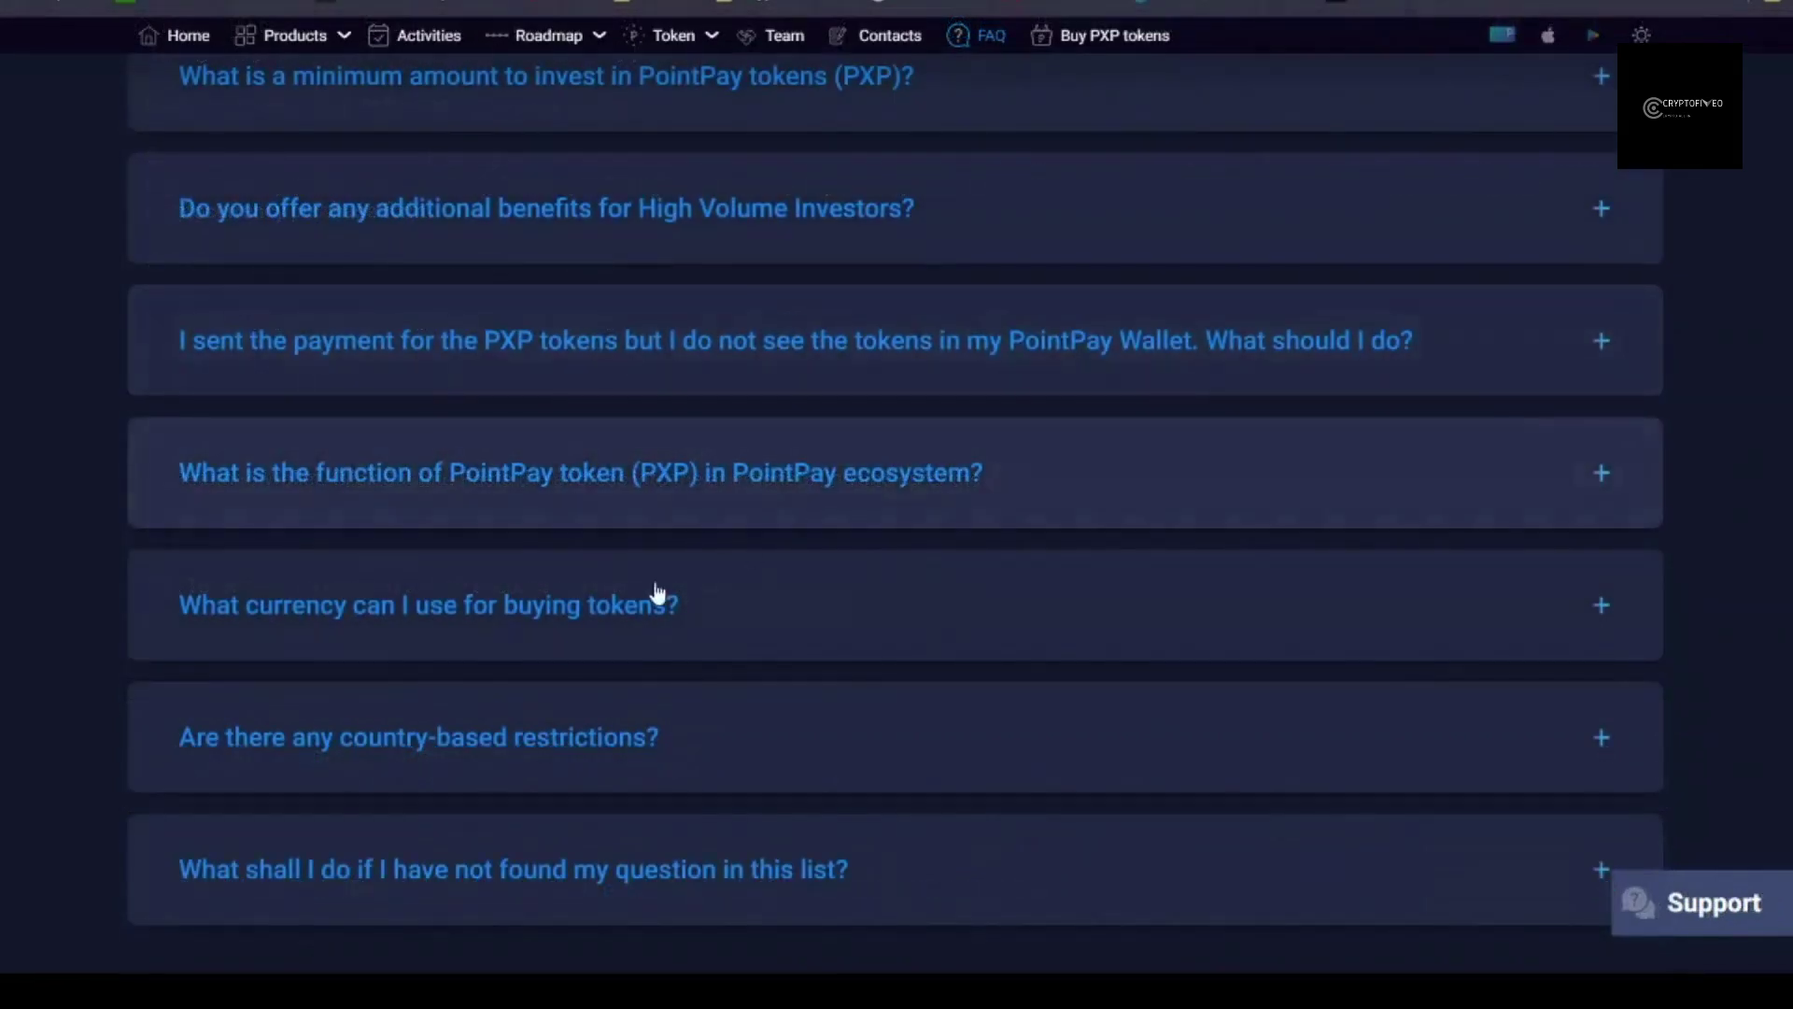
pyautogui.scroll(5, 629, 604)
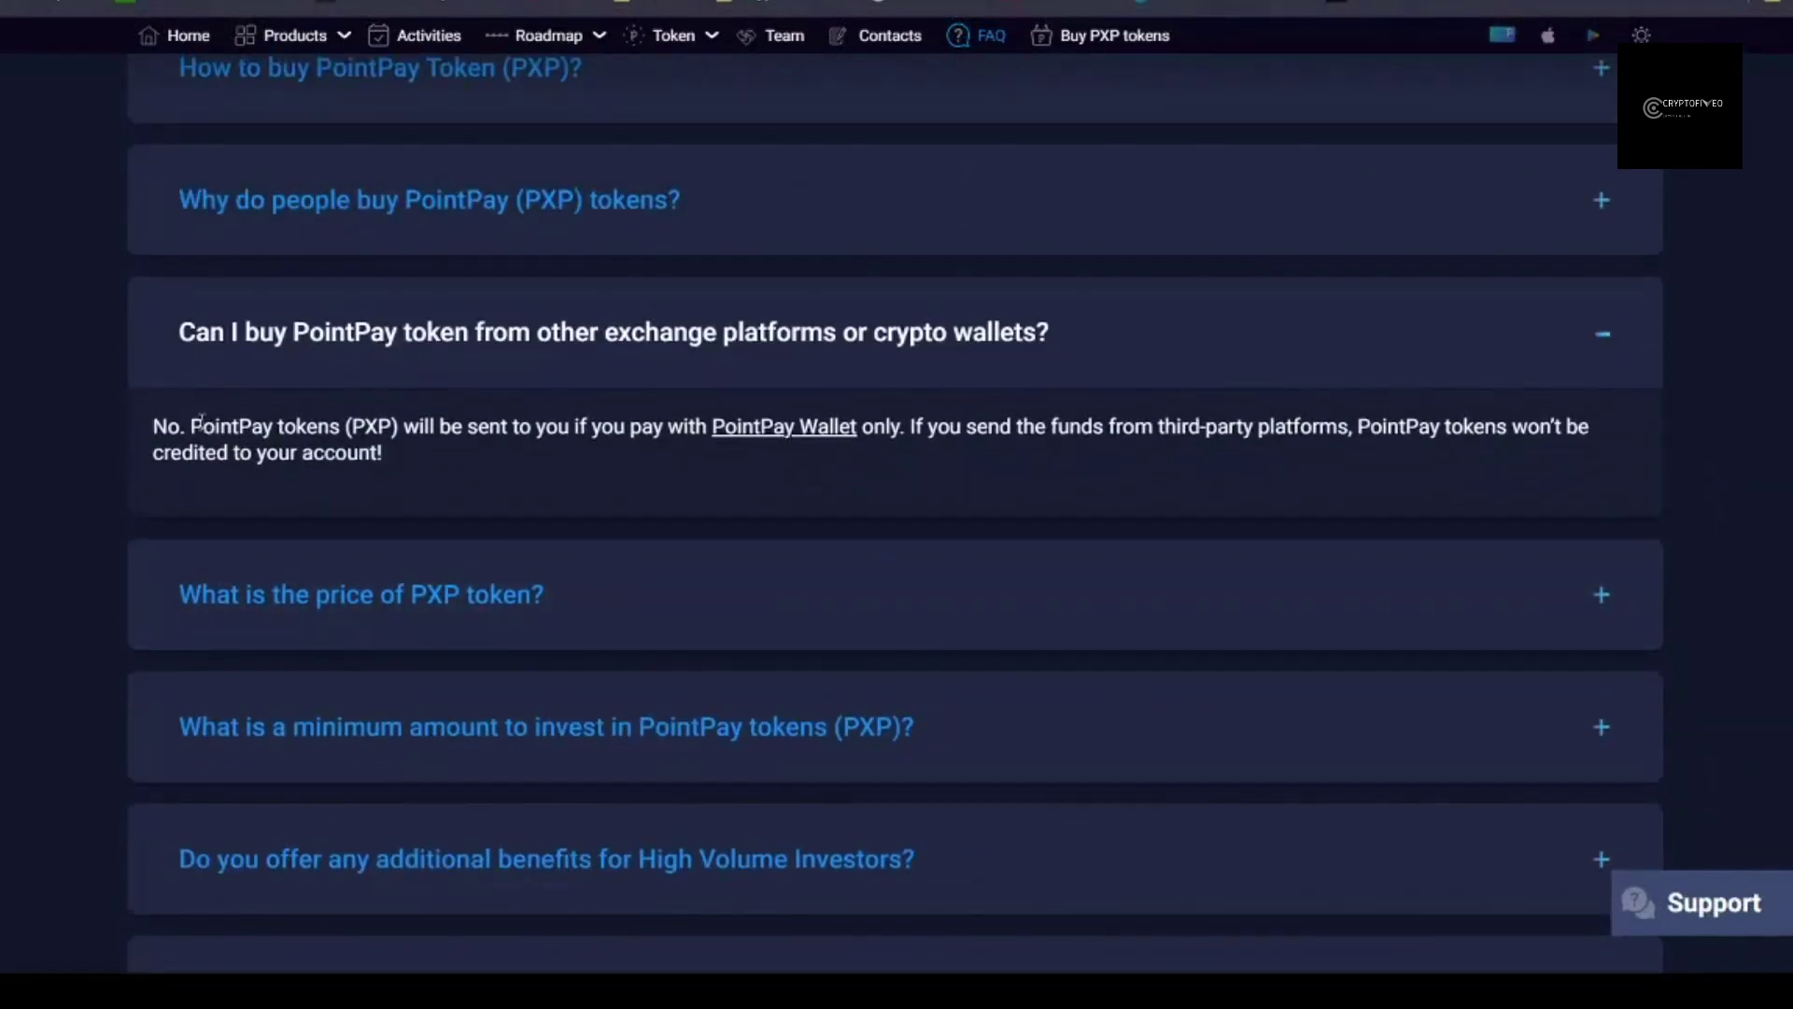
pyautogui.moveTo(192, 422); pyautogui.dragTo(895, 436)
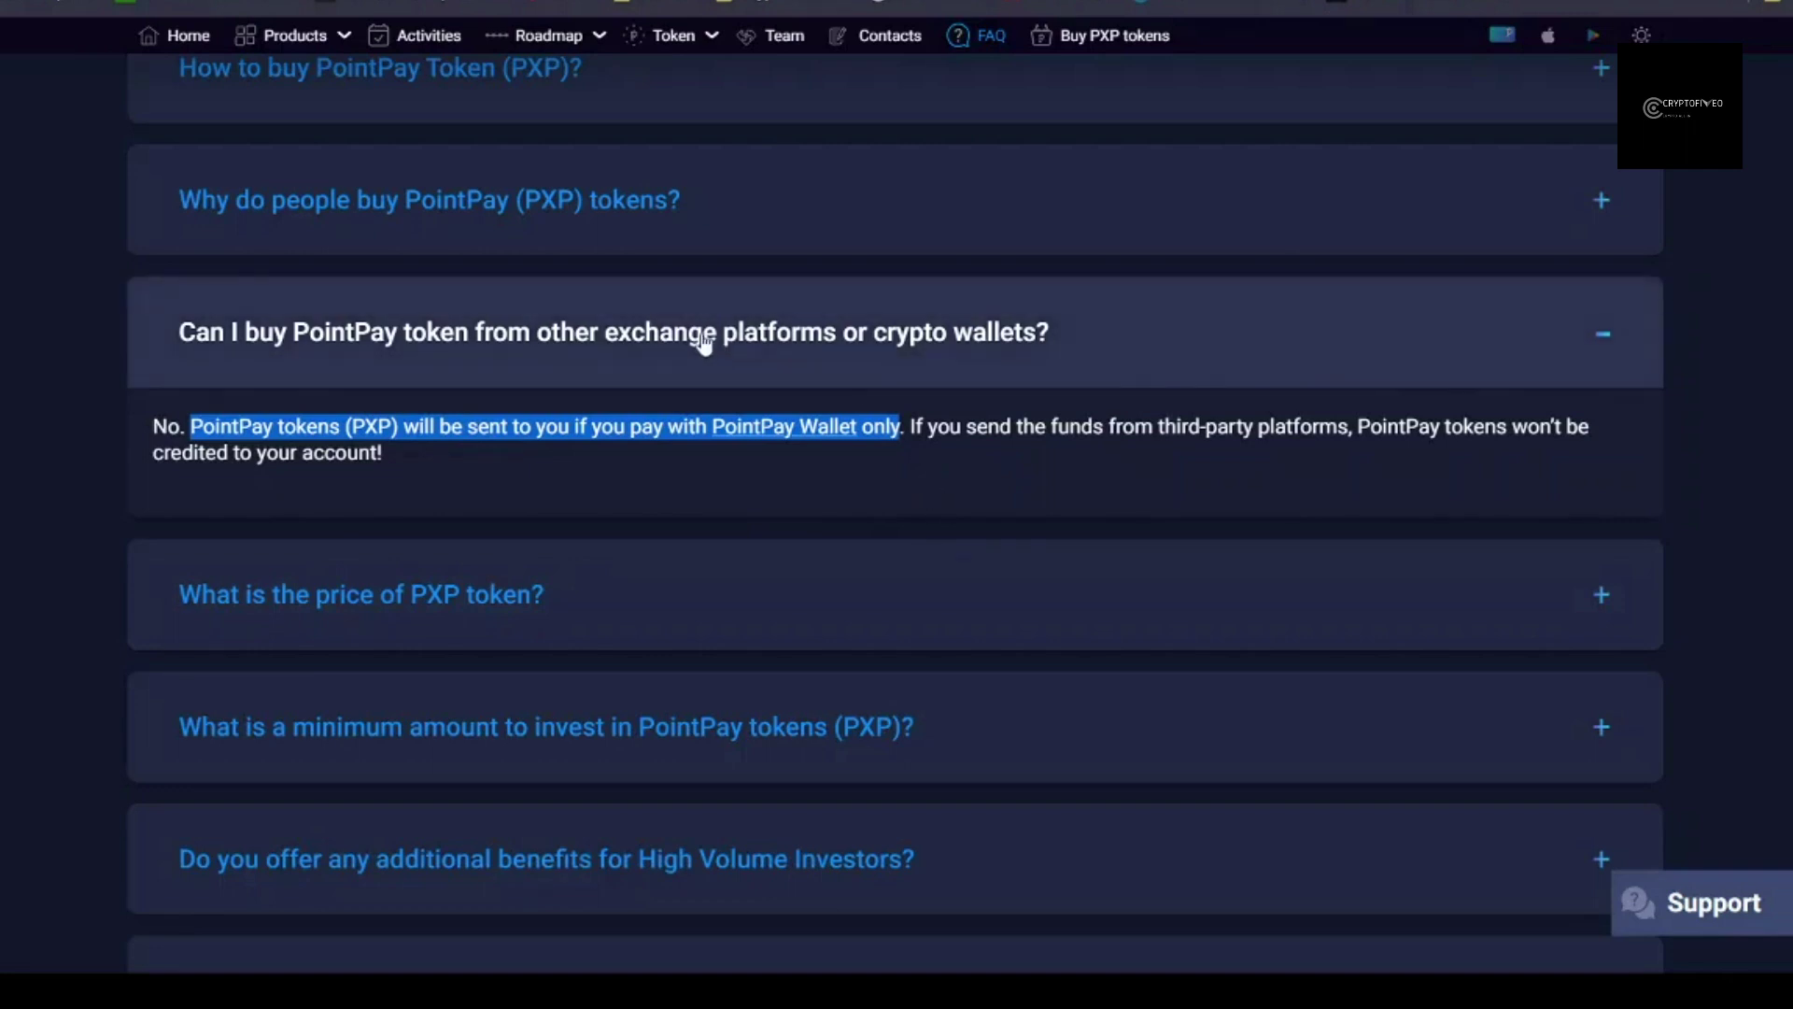
pyautogui.moveTo(1049, 427); pyautogui.dragTo(1563, 430)
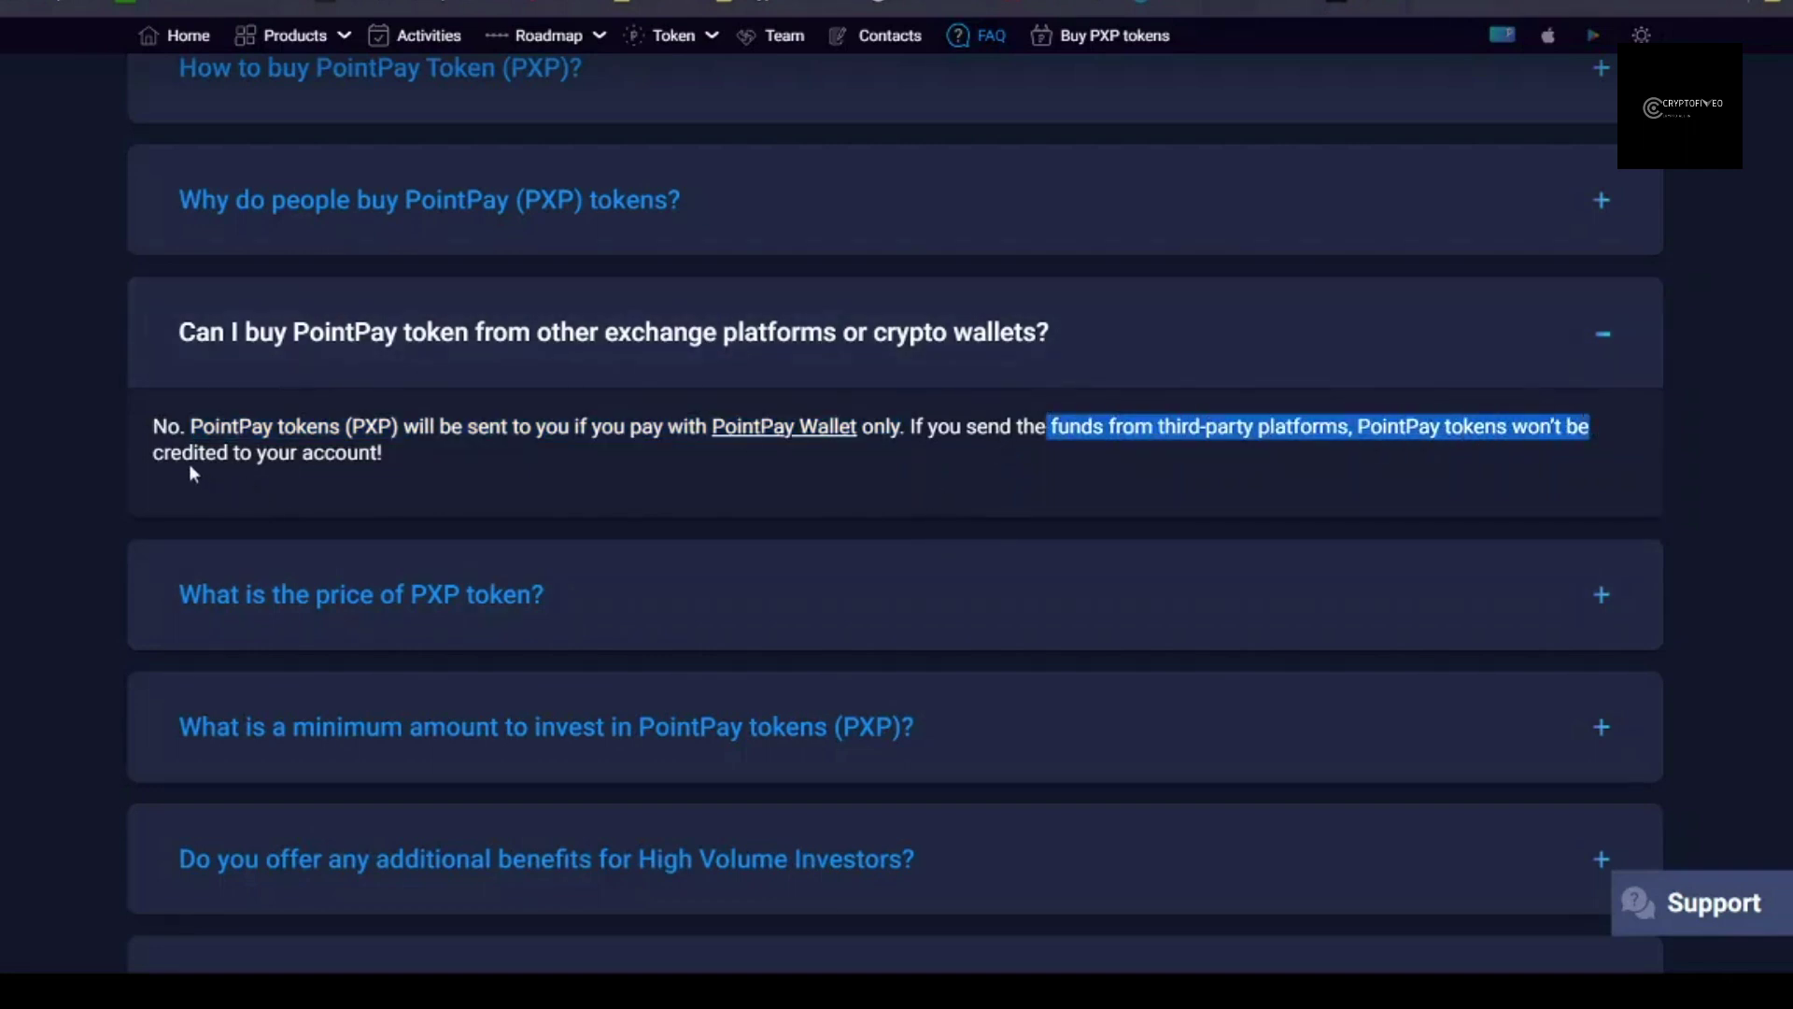
pyautogui.moveTo(148, 452); pyautogui.dragTo(410, 456)
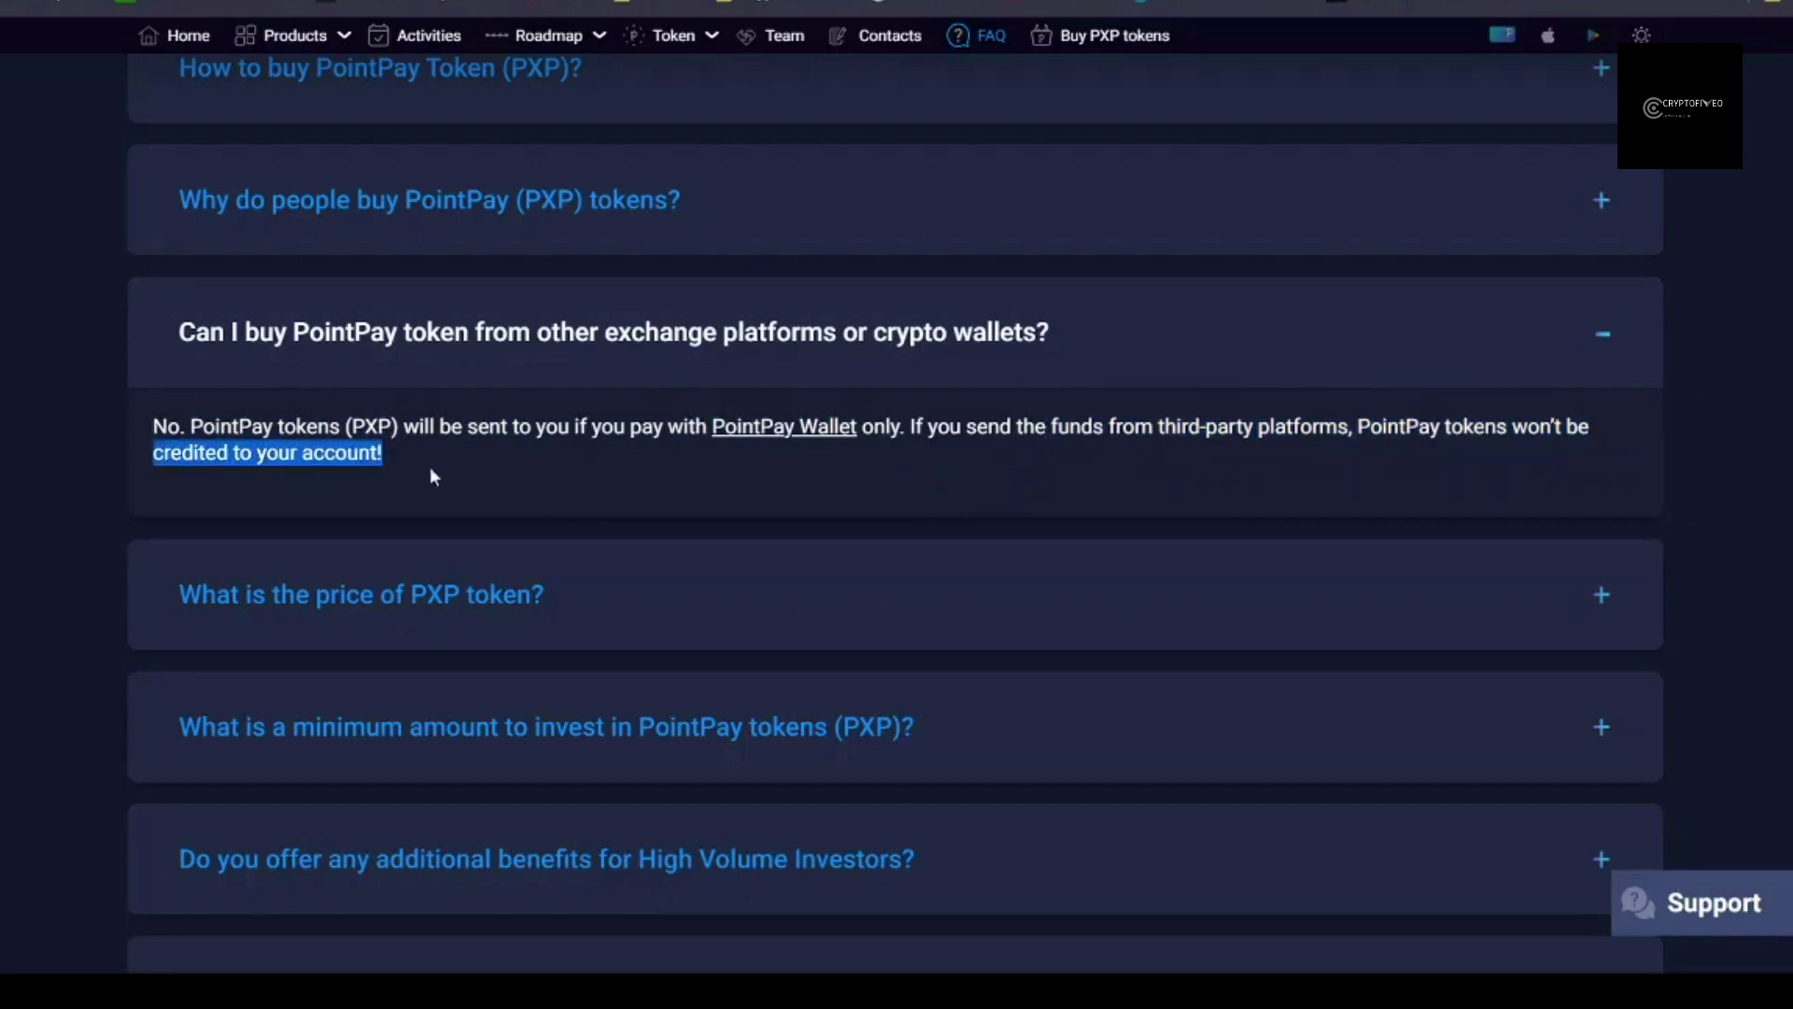
pyautogui.scroll(-1, 545, 497)
pyautogui.scroll(-3, 546, 505)
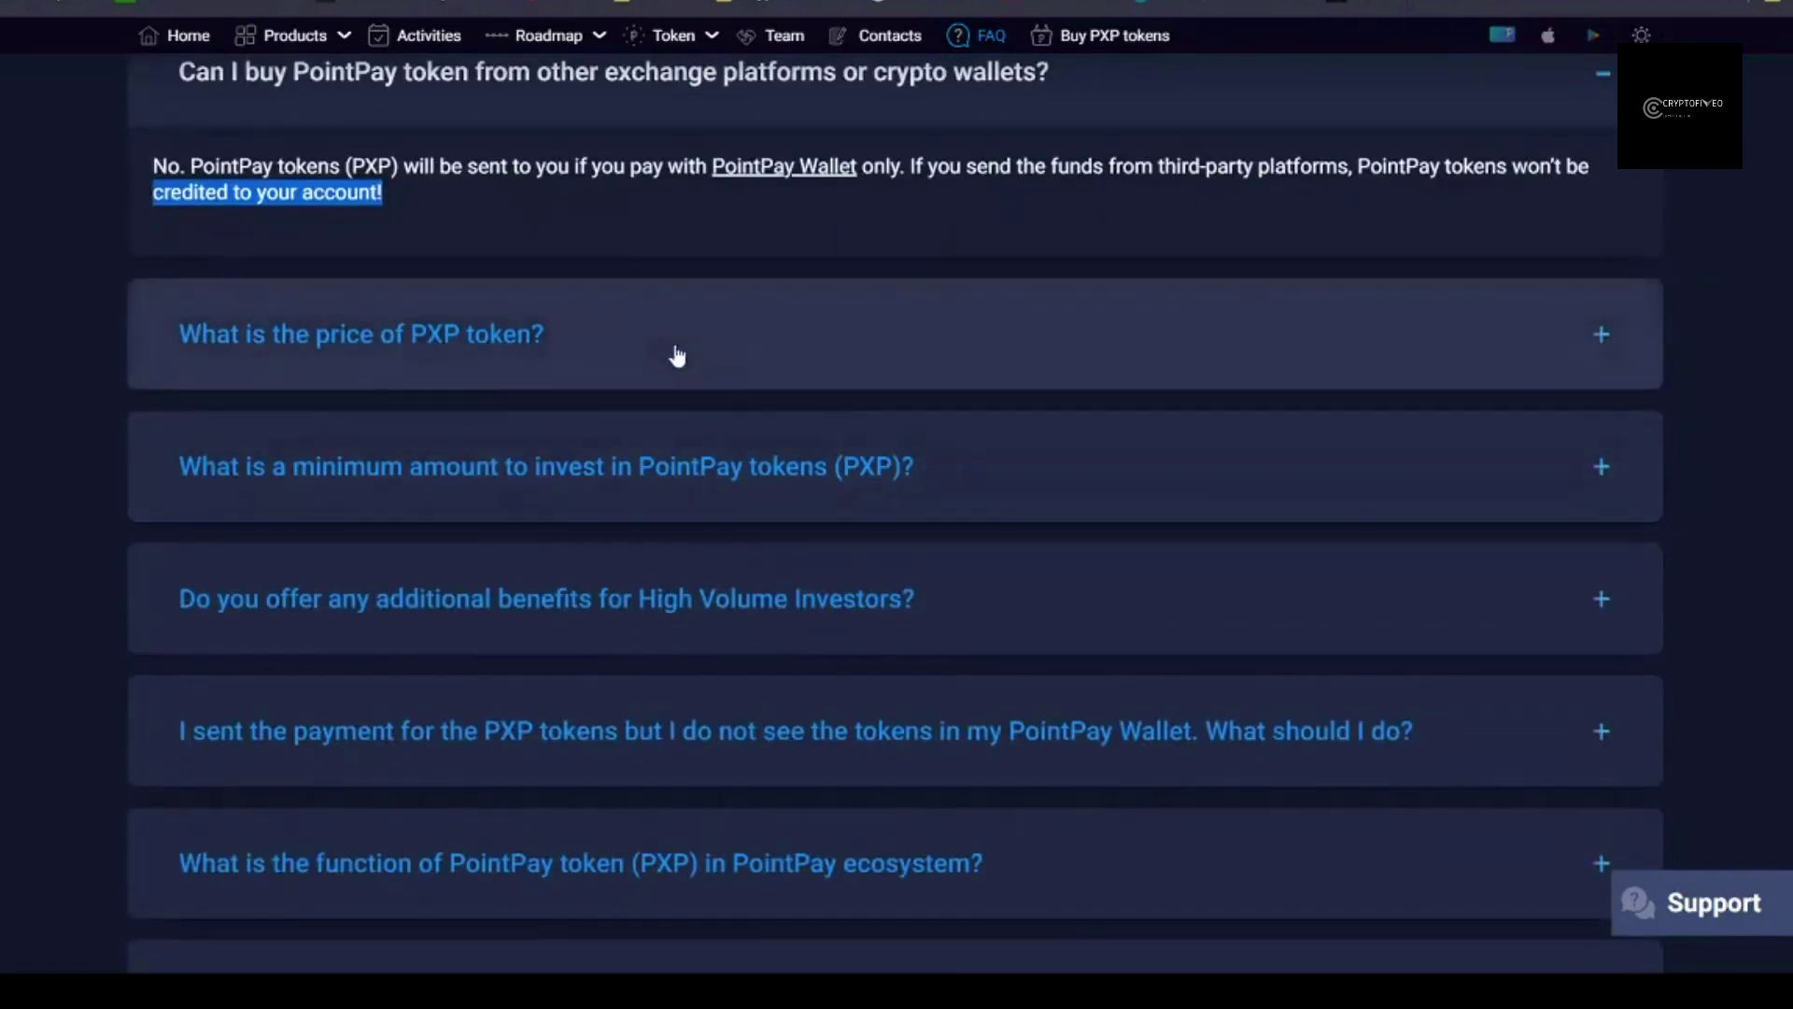
# Step: Expand the FAQ answers on PXP price, the $1 minimum and high-volume investor bonuses
pyautogui.click(674, 353)
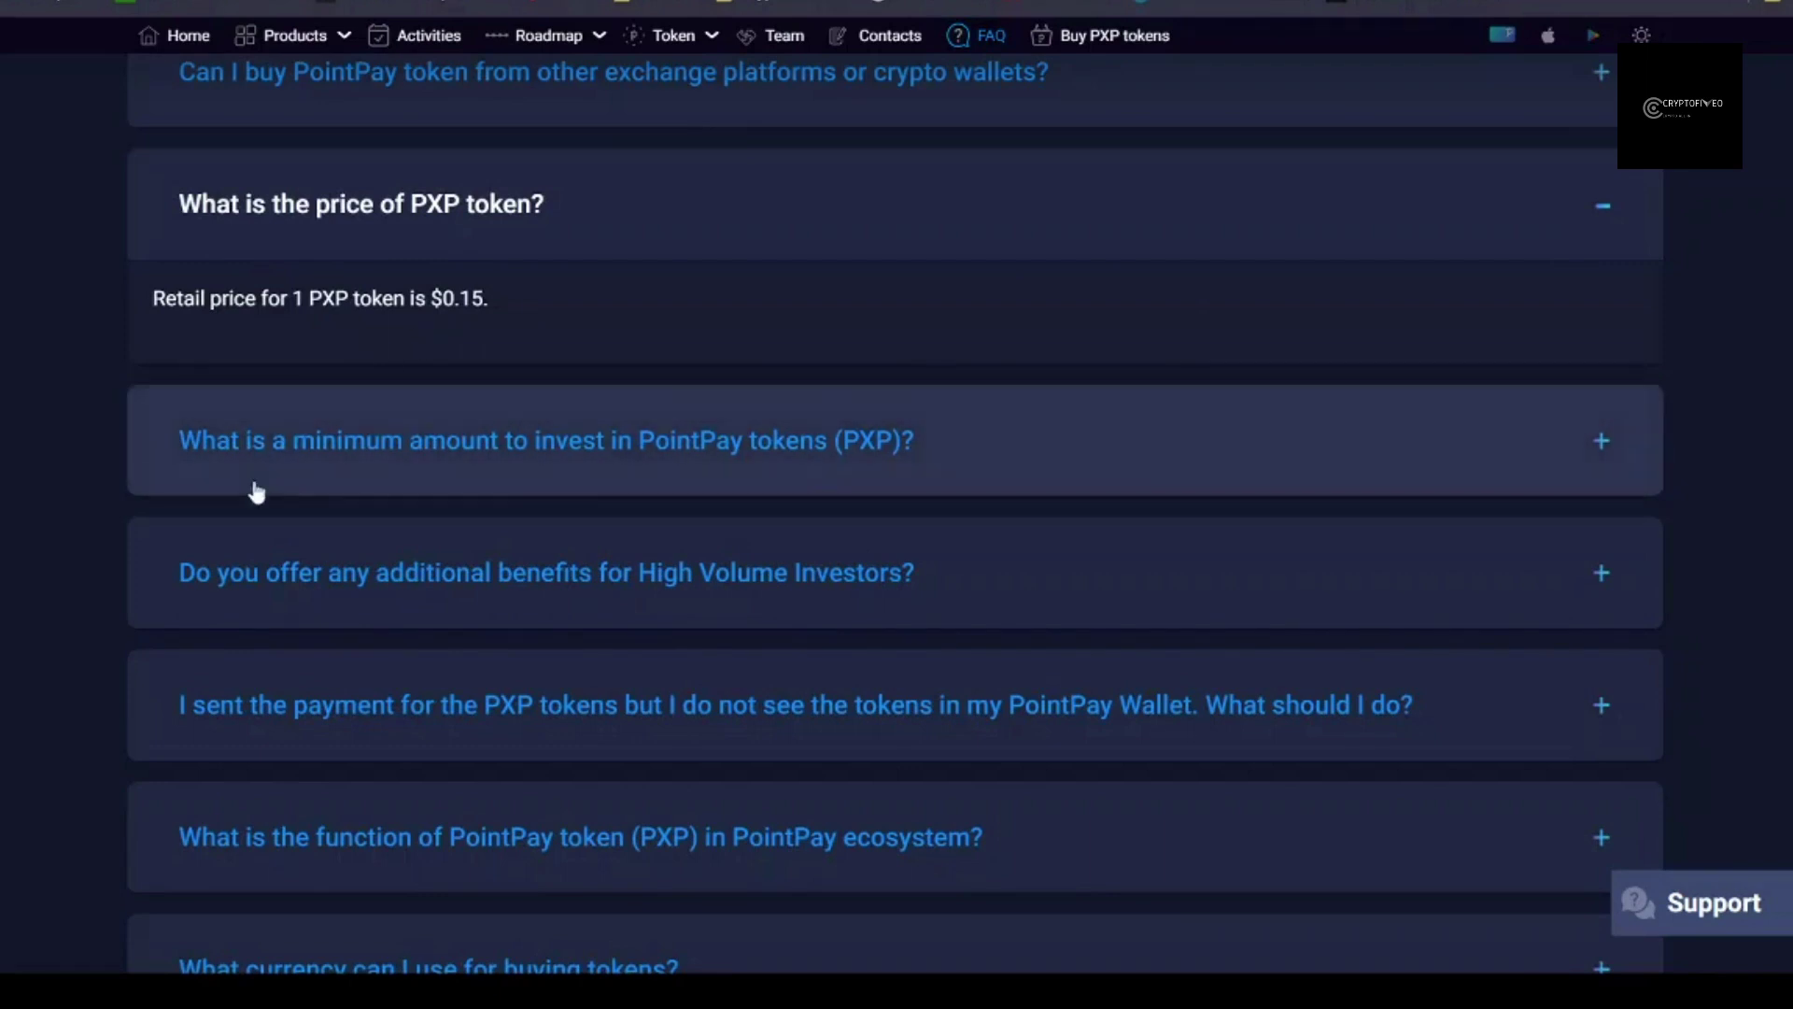
pyautogui.scroll(-1, 266, 487)
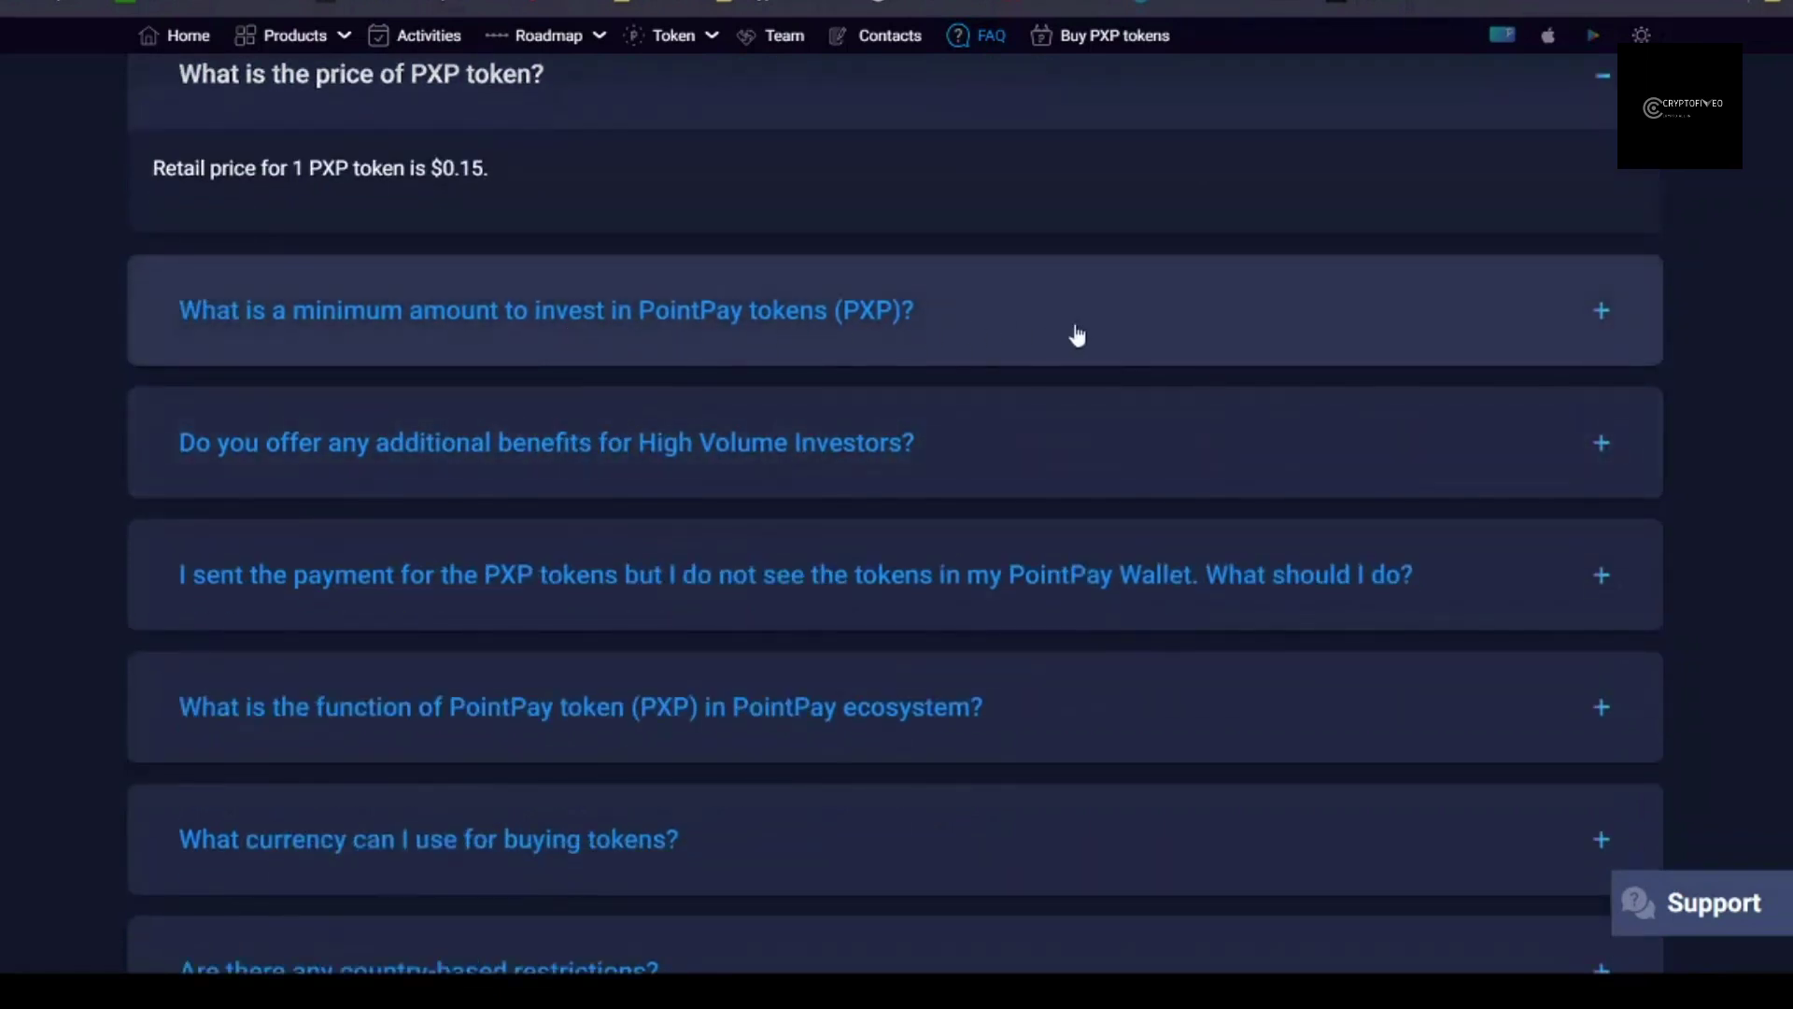
pyautogui.click(1075, 335)
pyautogui.moveTo(462, 297); pyautogui.dragTo(657, 318)
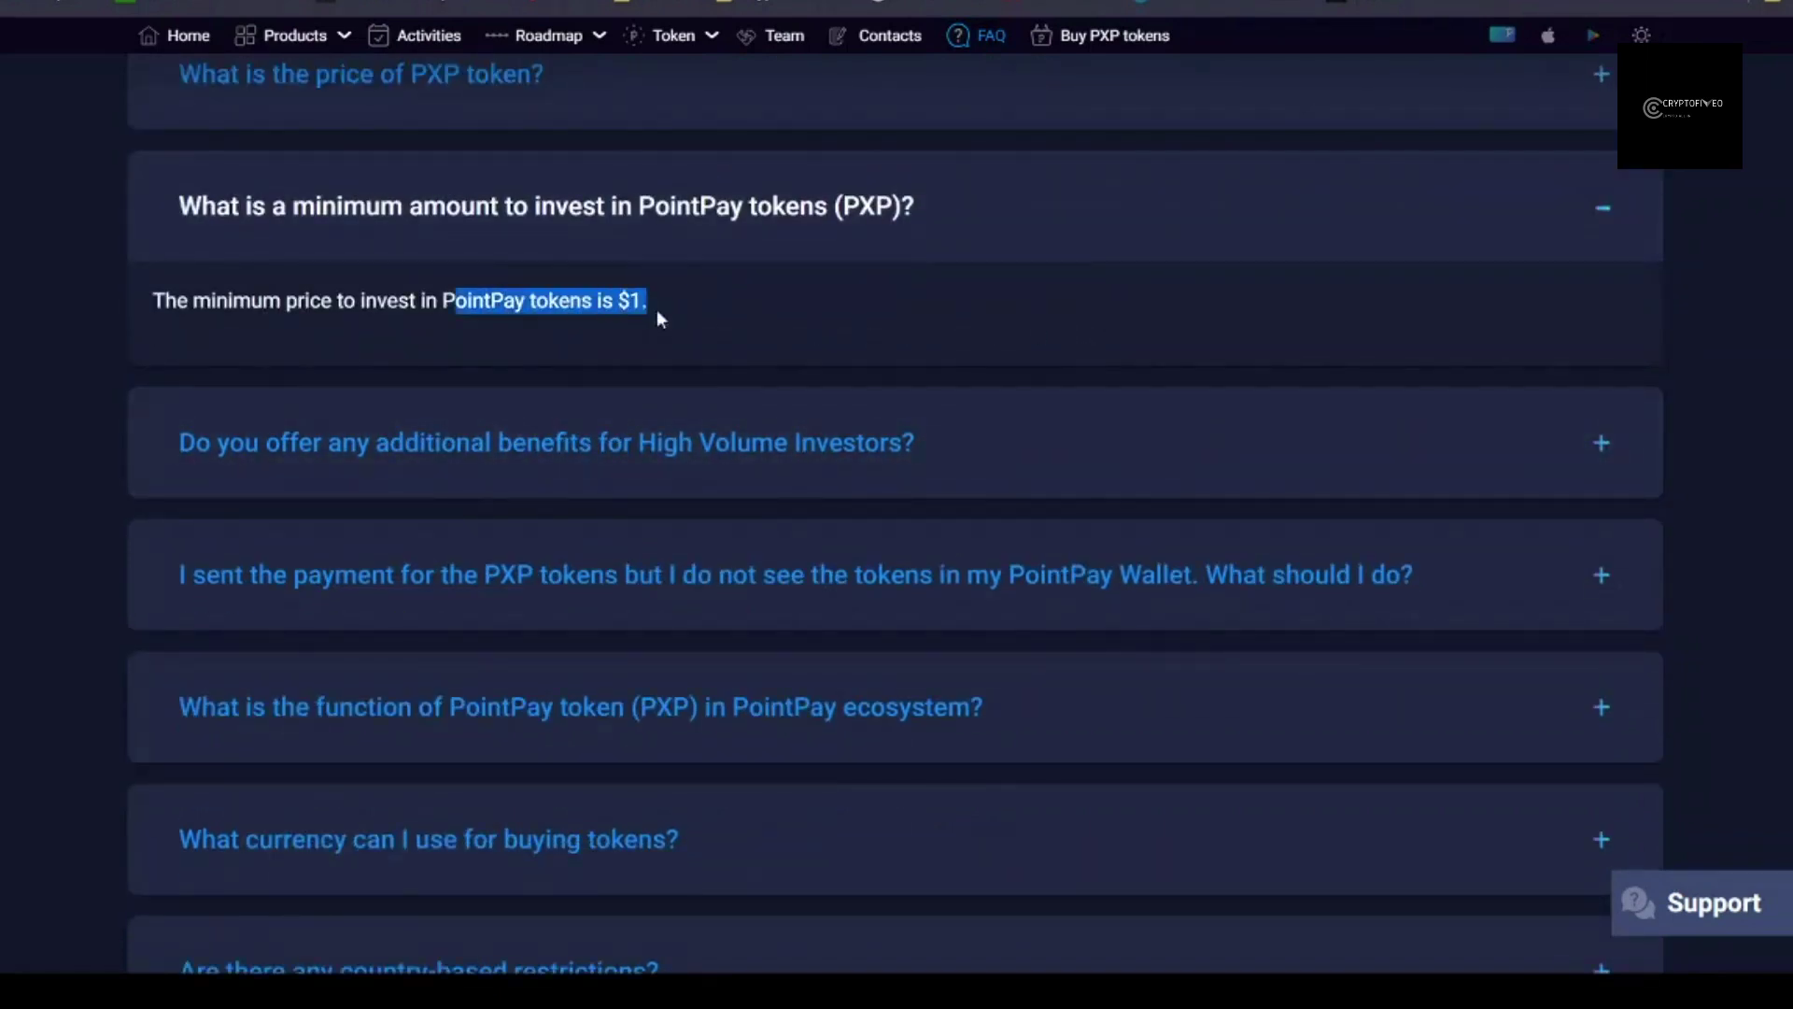
pyautogui.scroll(-1, 261, 552)
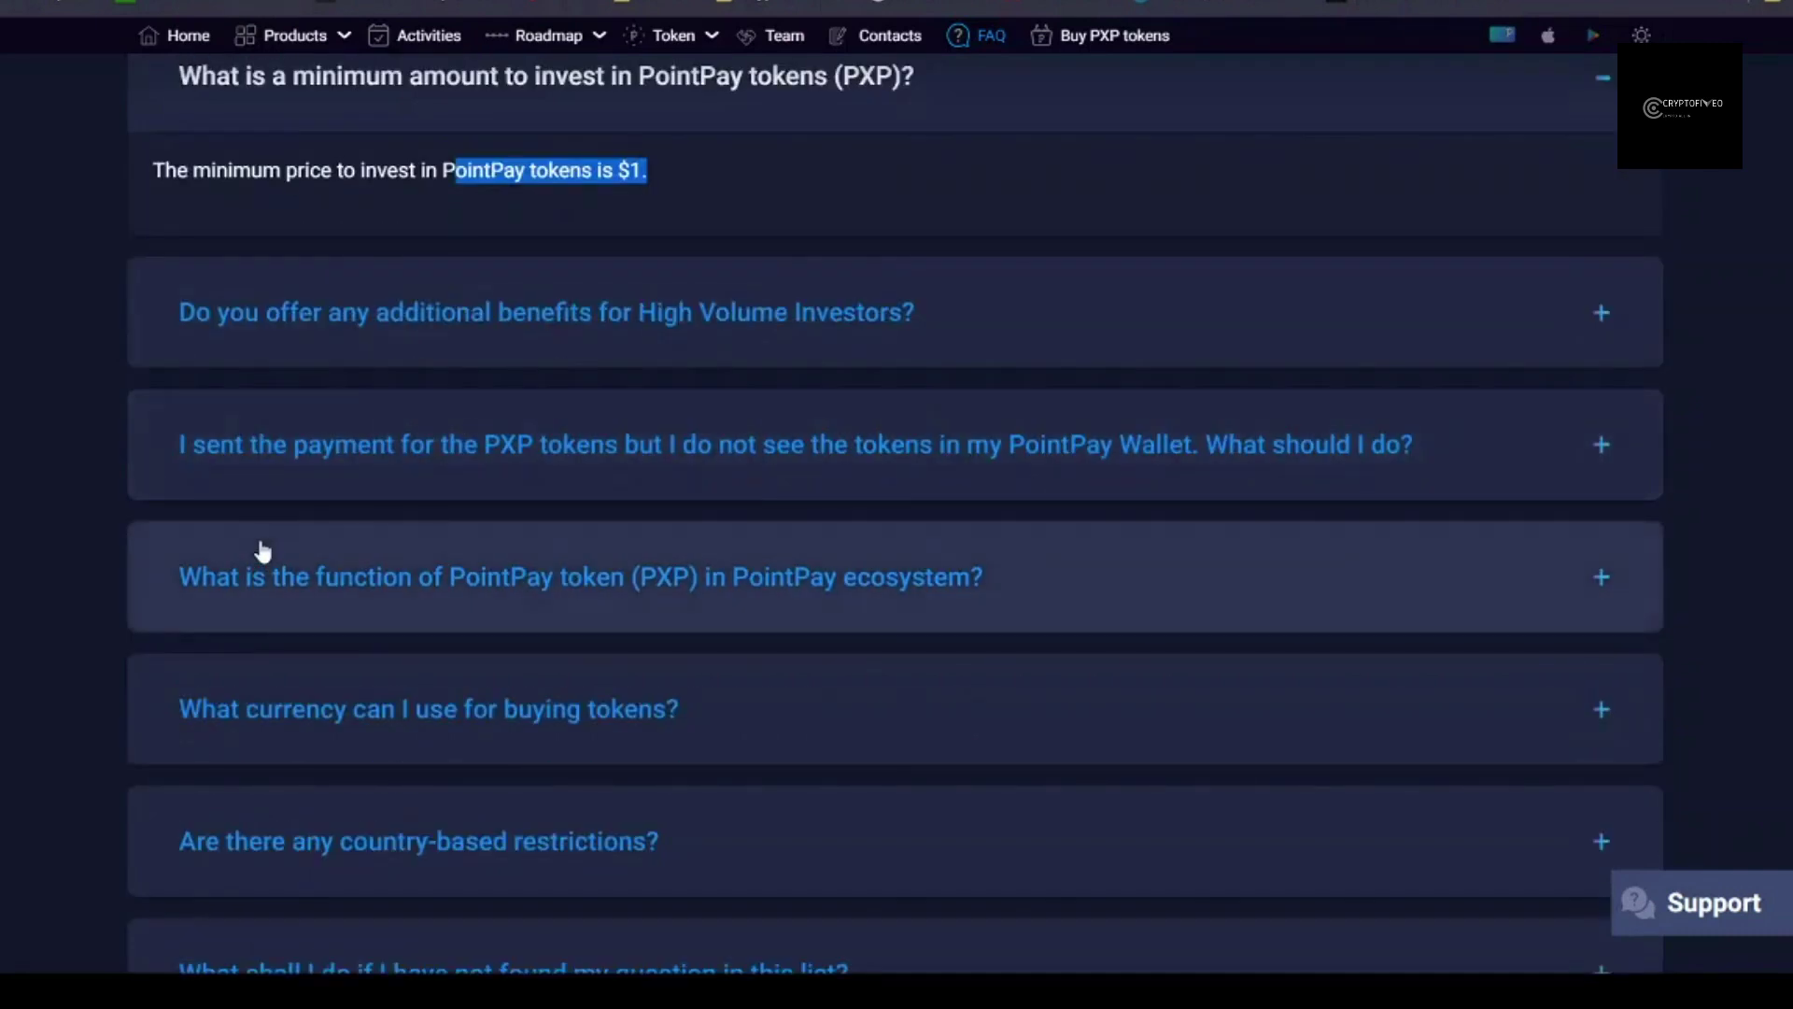
pyautogui.click(940, 344)
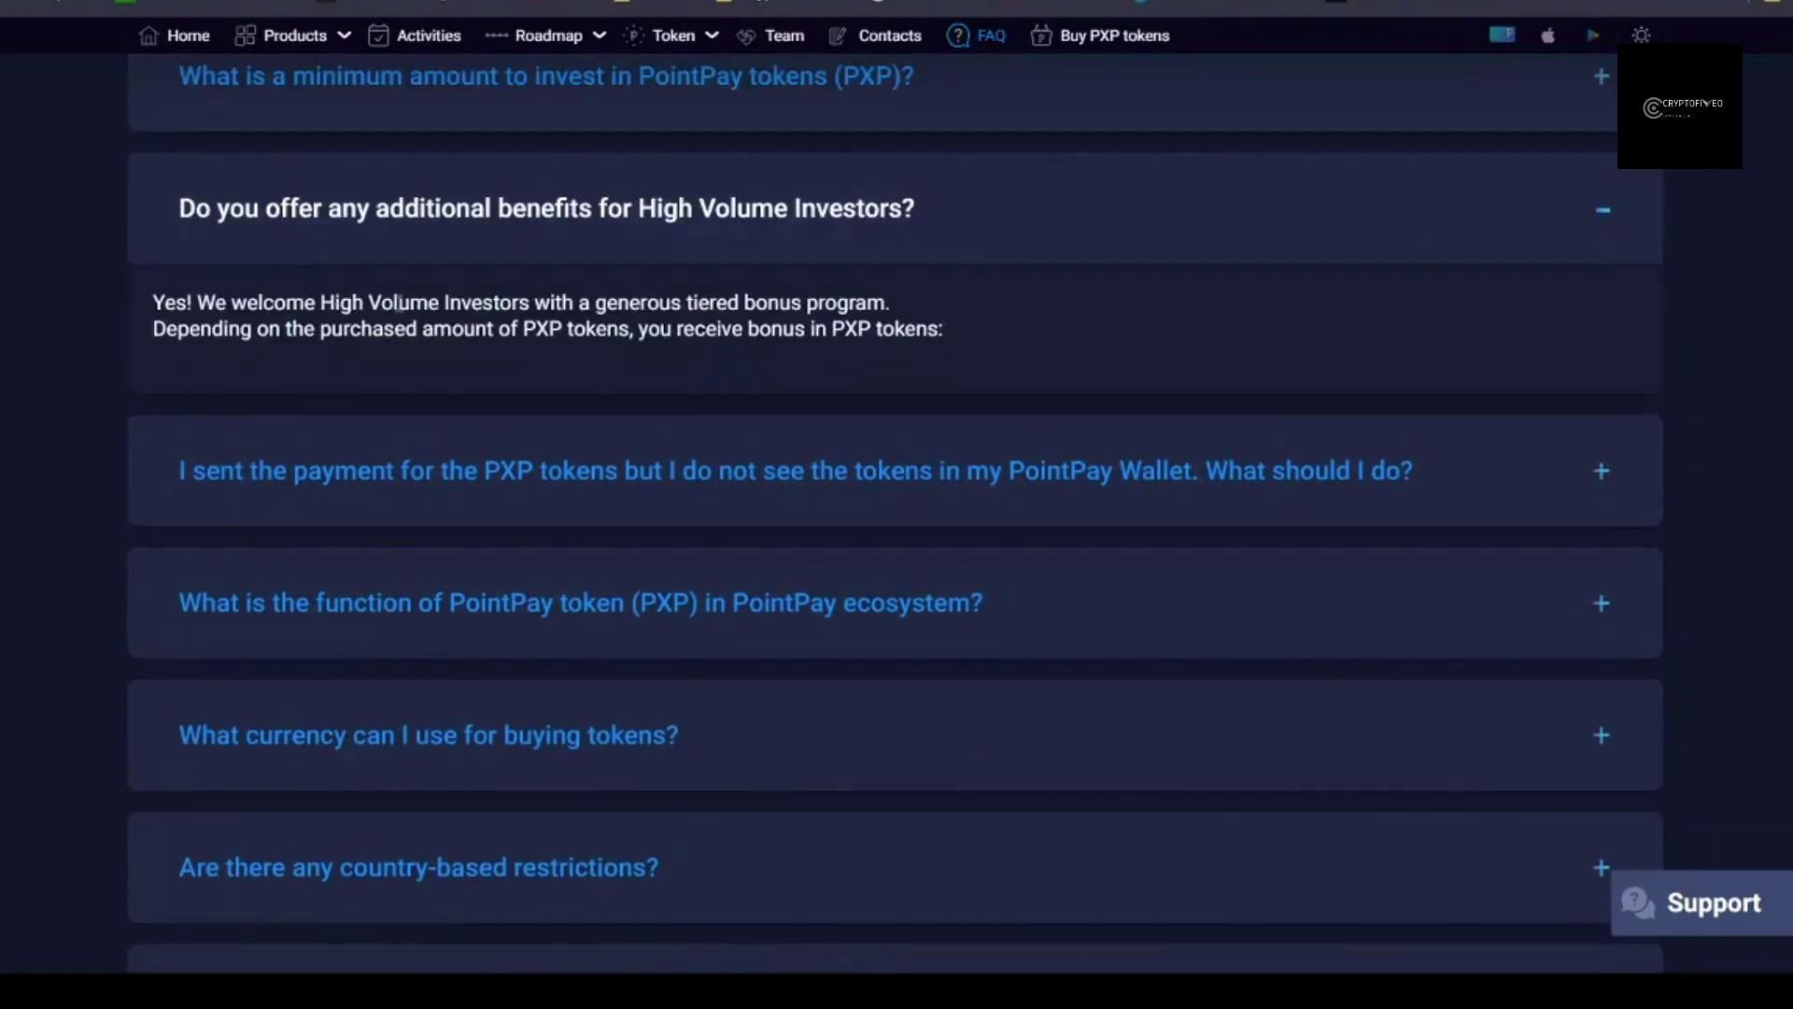
pyautogui.moveTo(414, 304); pyautogui.dragTo(868, 320)
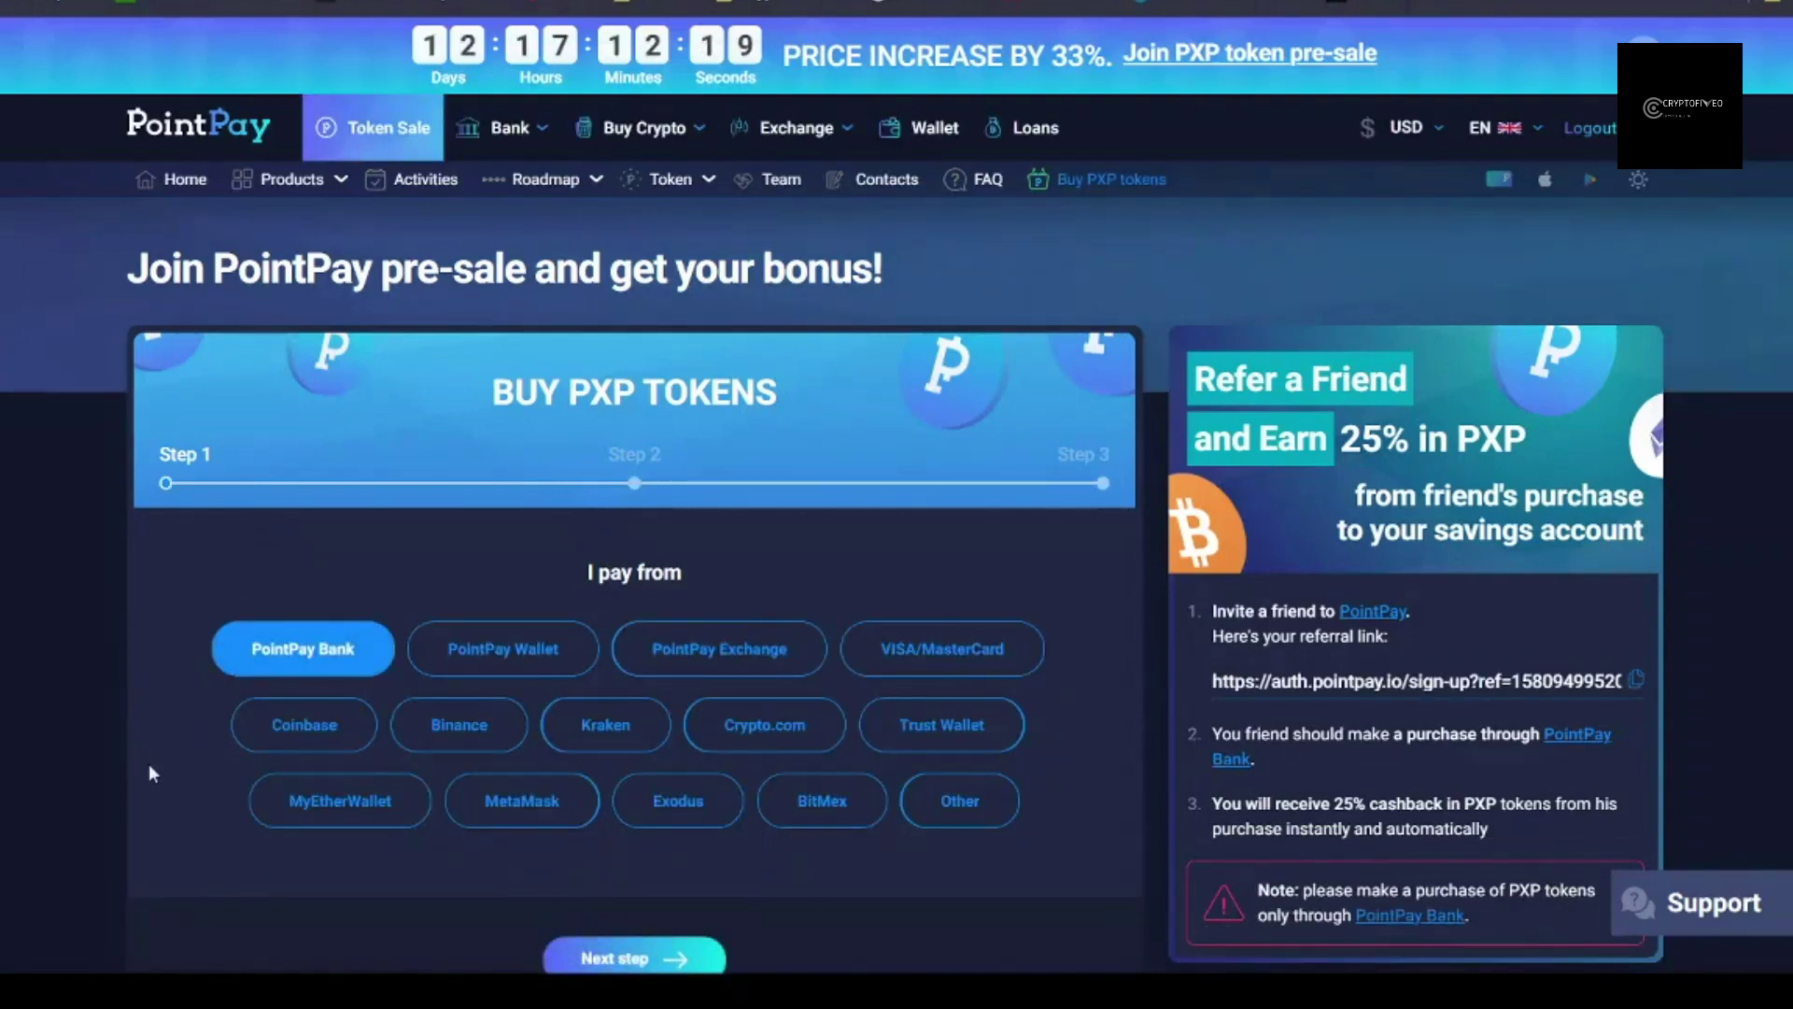
pyautogui.scroll(-1, 171, 769)
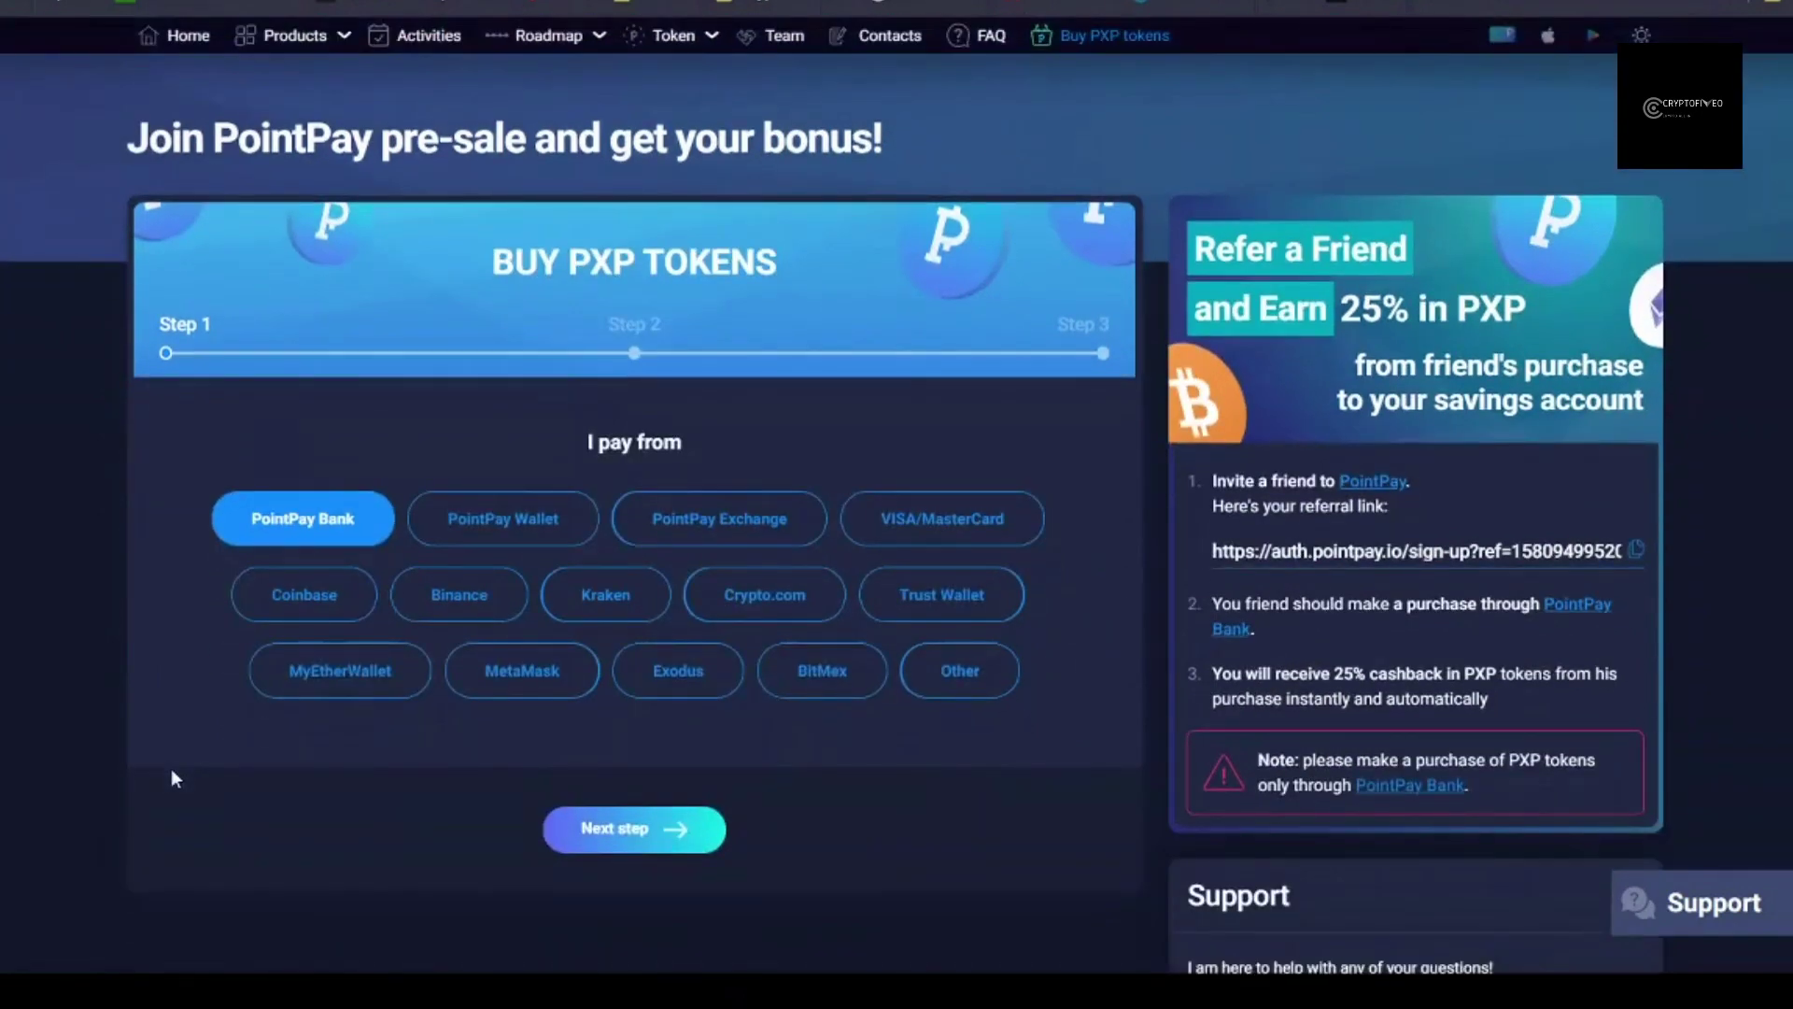
pyautogui.scroll(-1, 227, 736)
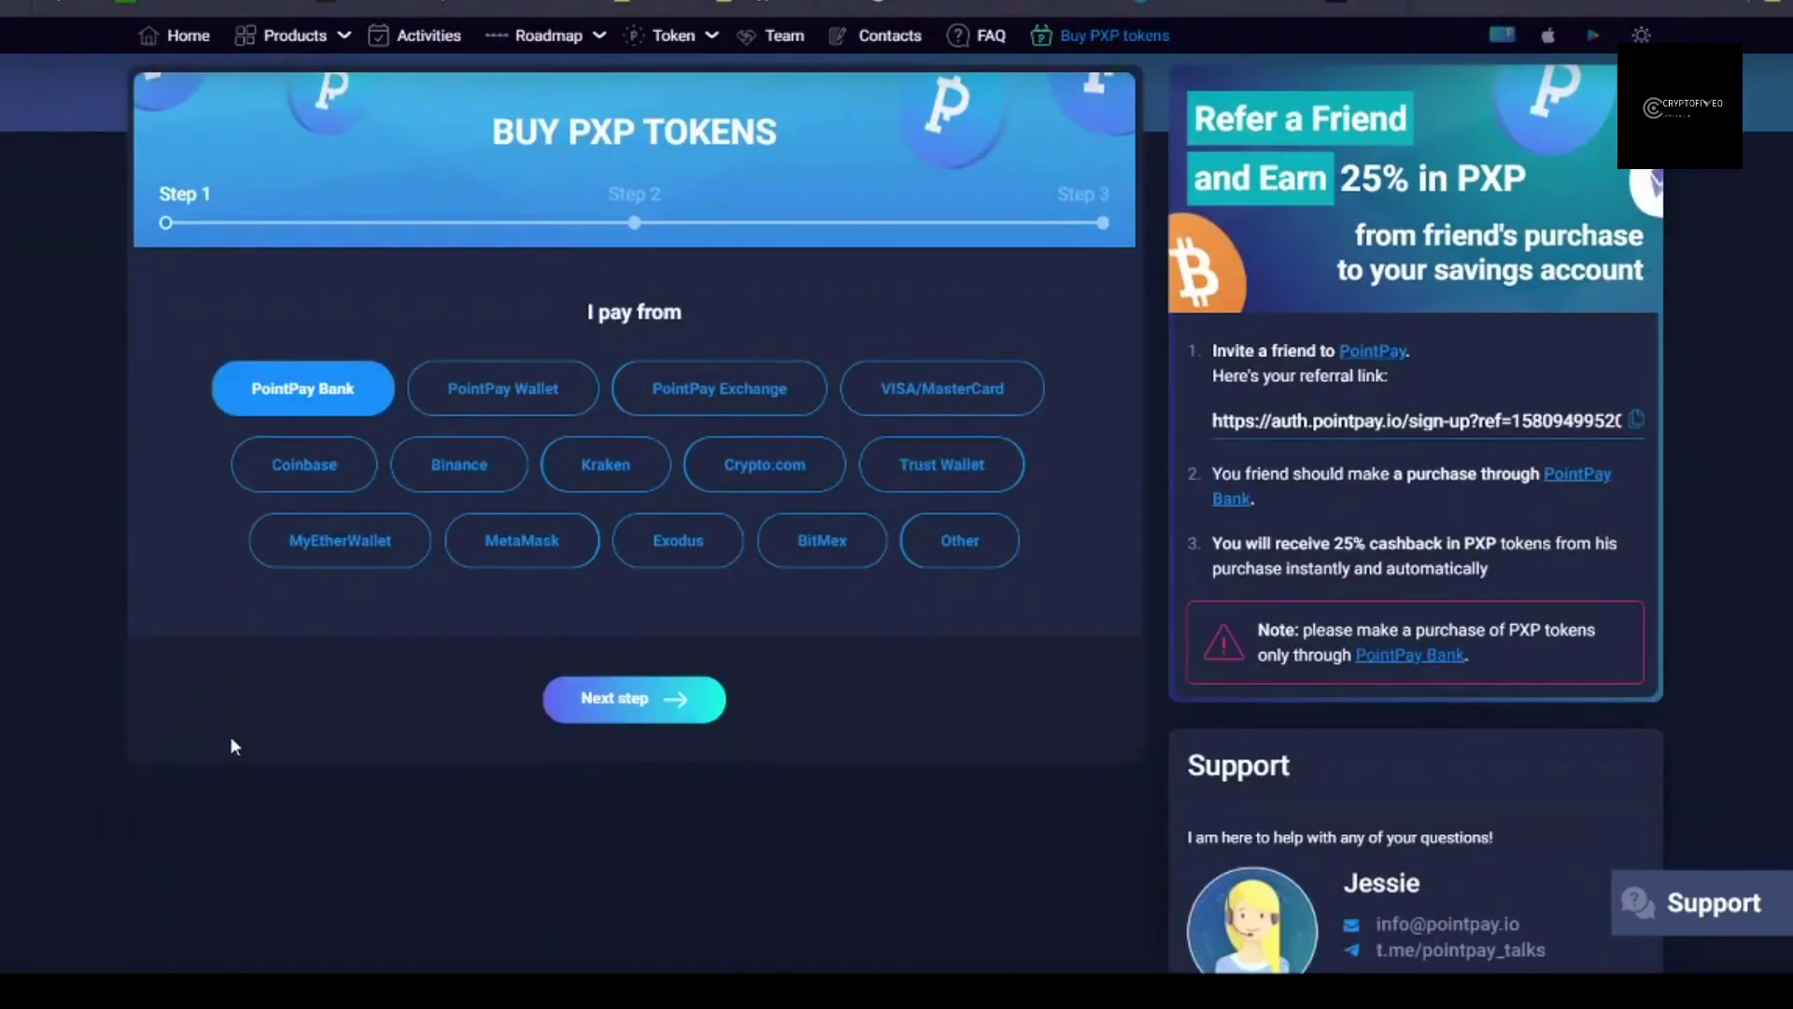
pyautogui.scroll(1, 231, 737)
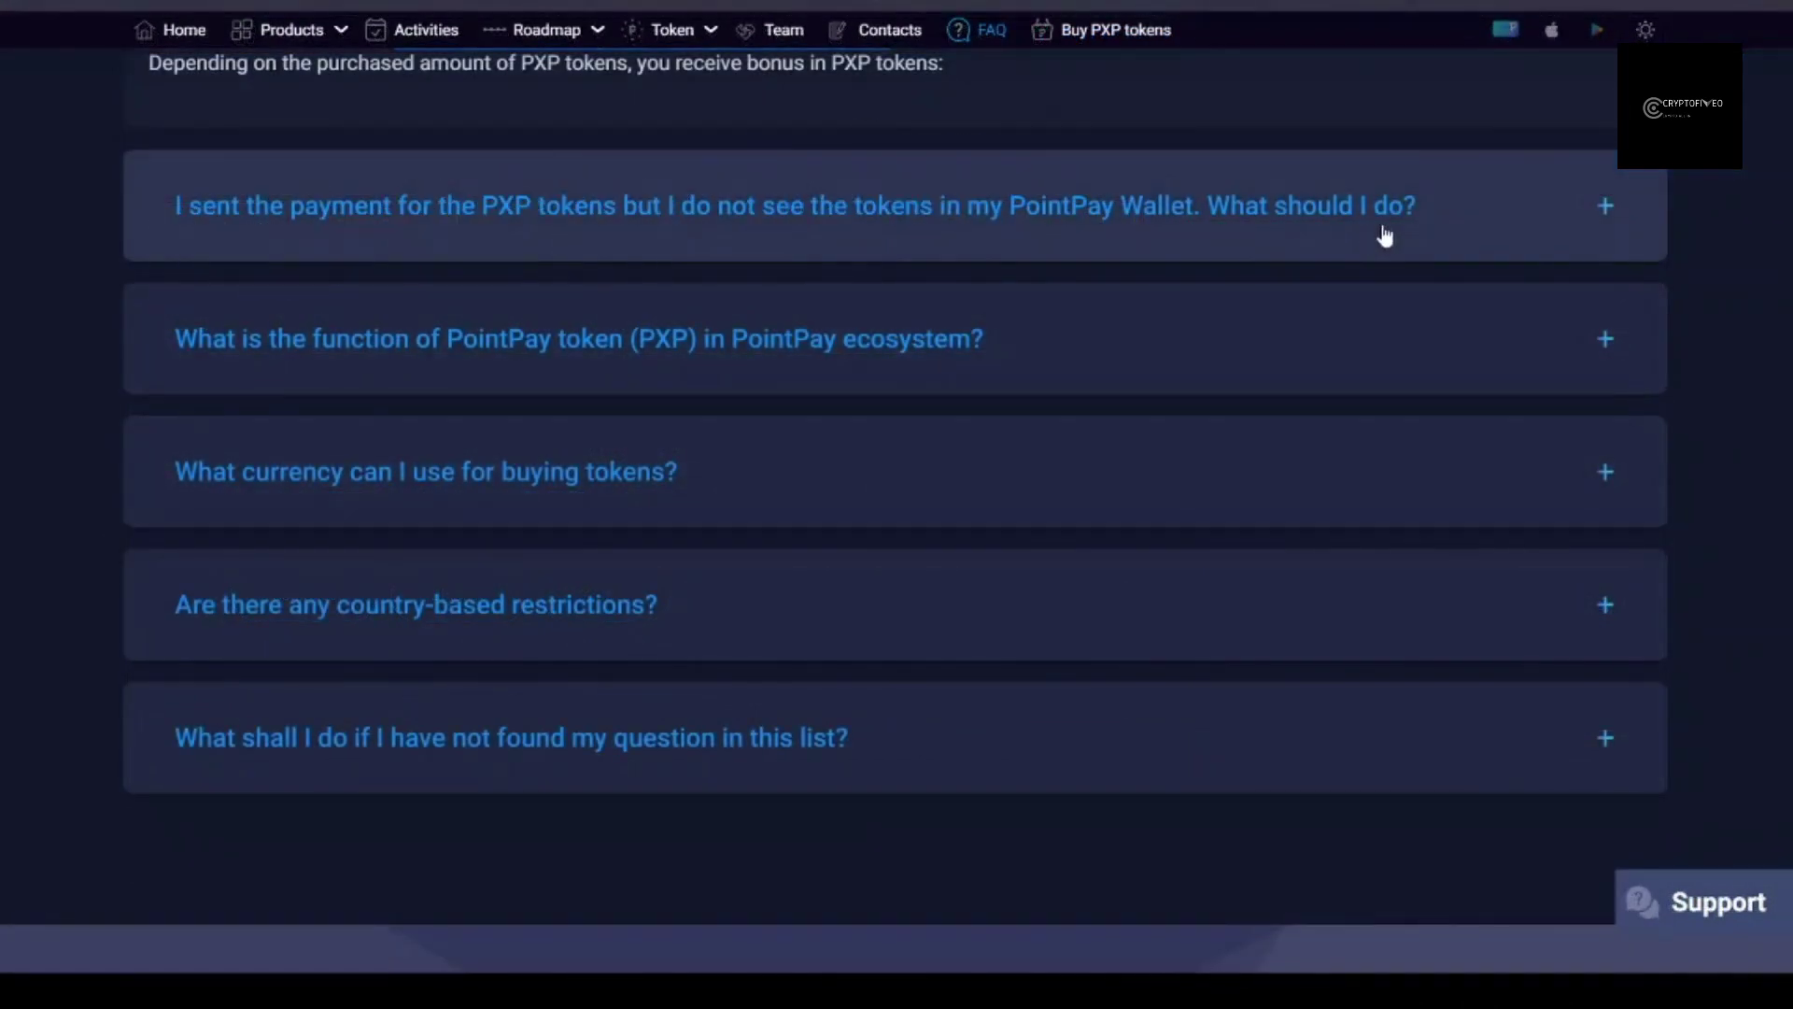
# Step: Highlight the accepted currencies for buying tokens, then move the PXP form to step 2
pyautogui.click(752, 501)
pyautogui.scroll(-1, 754, 494)
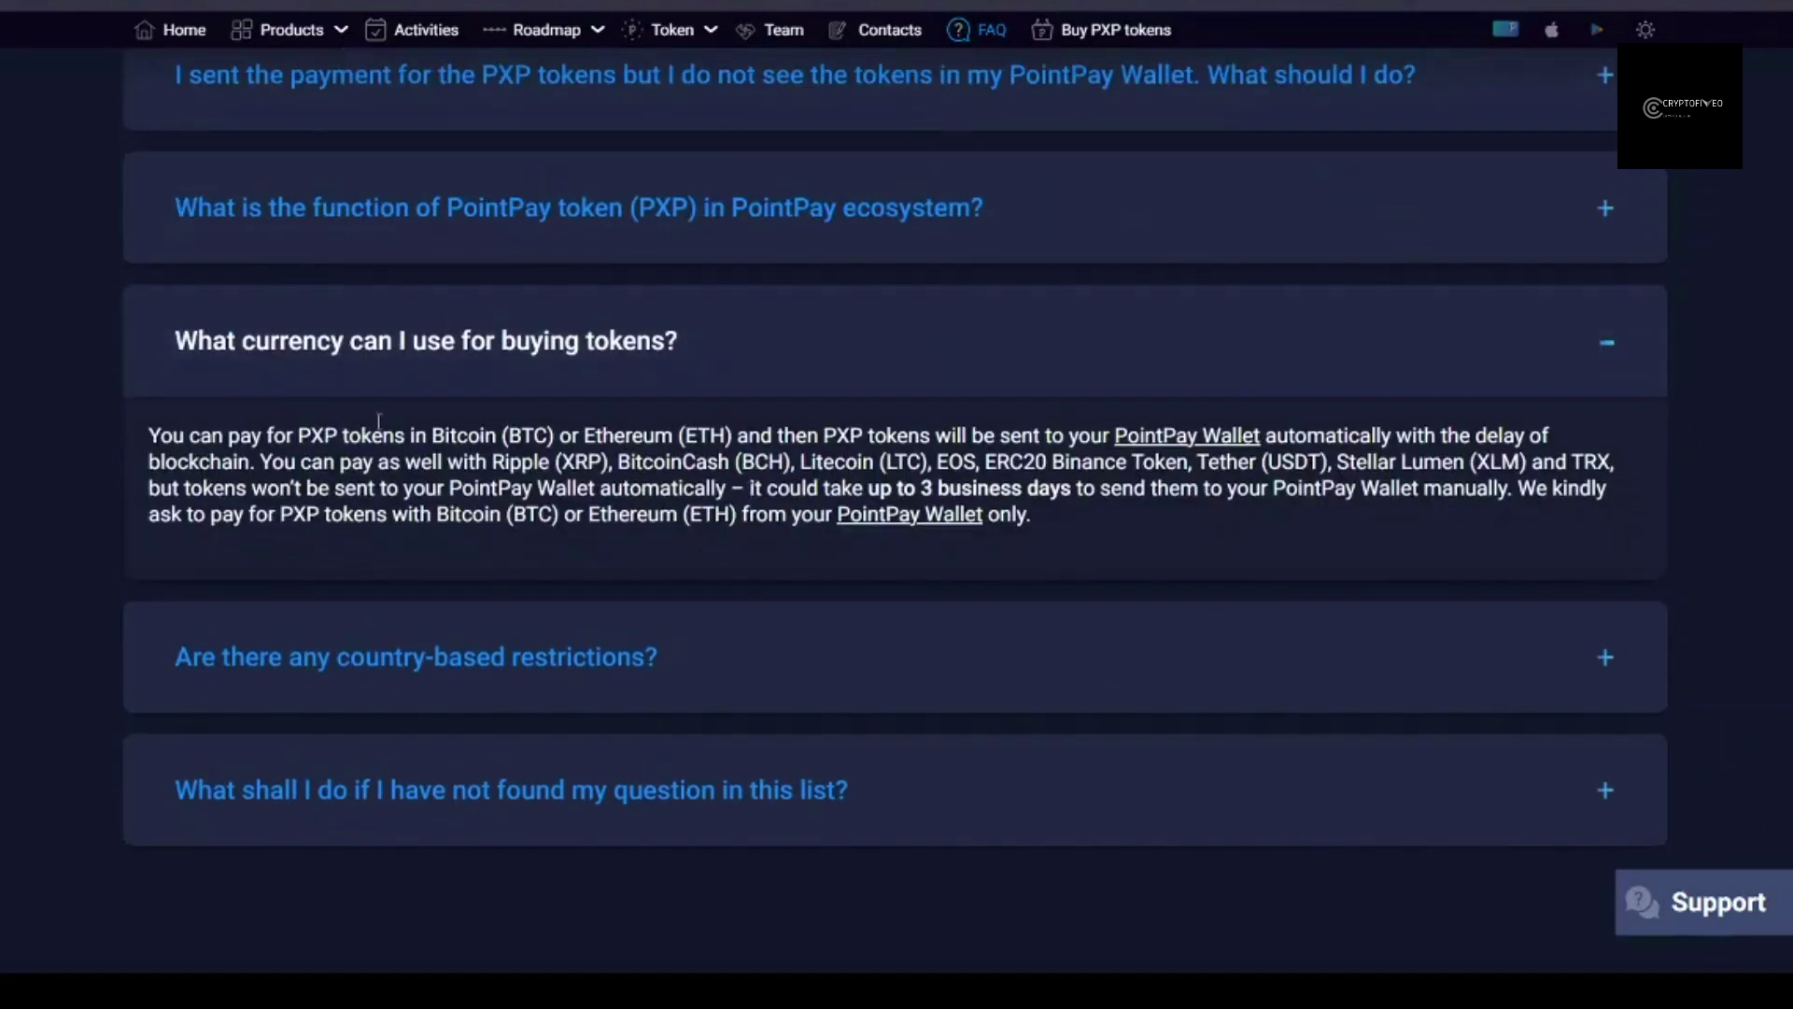
pyautogui.moveTo(289, 436); pyautogui.dragTo(772, 435)
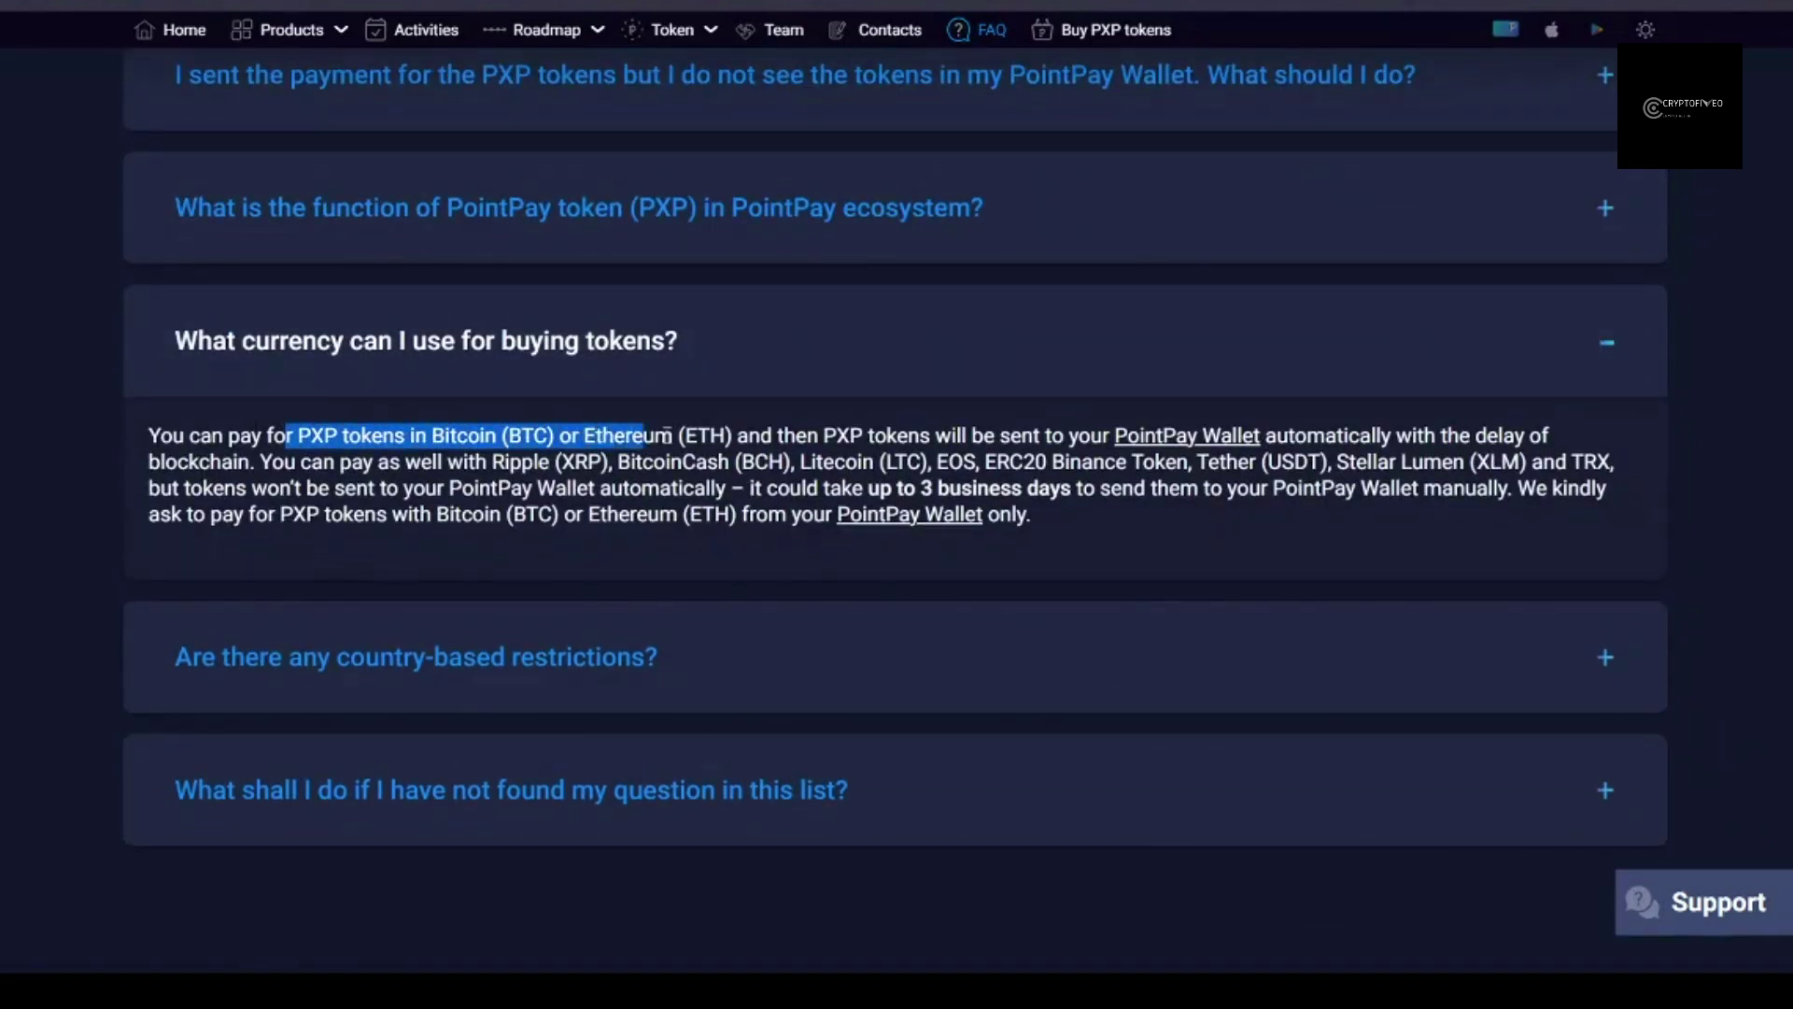
pyautogui.moveTo(771, 436); pyautogui.dragTo(1110, 436)
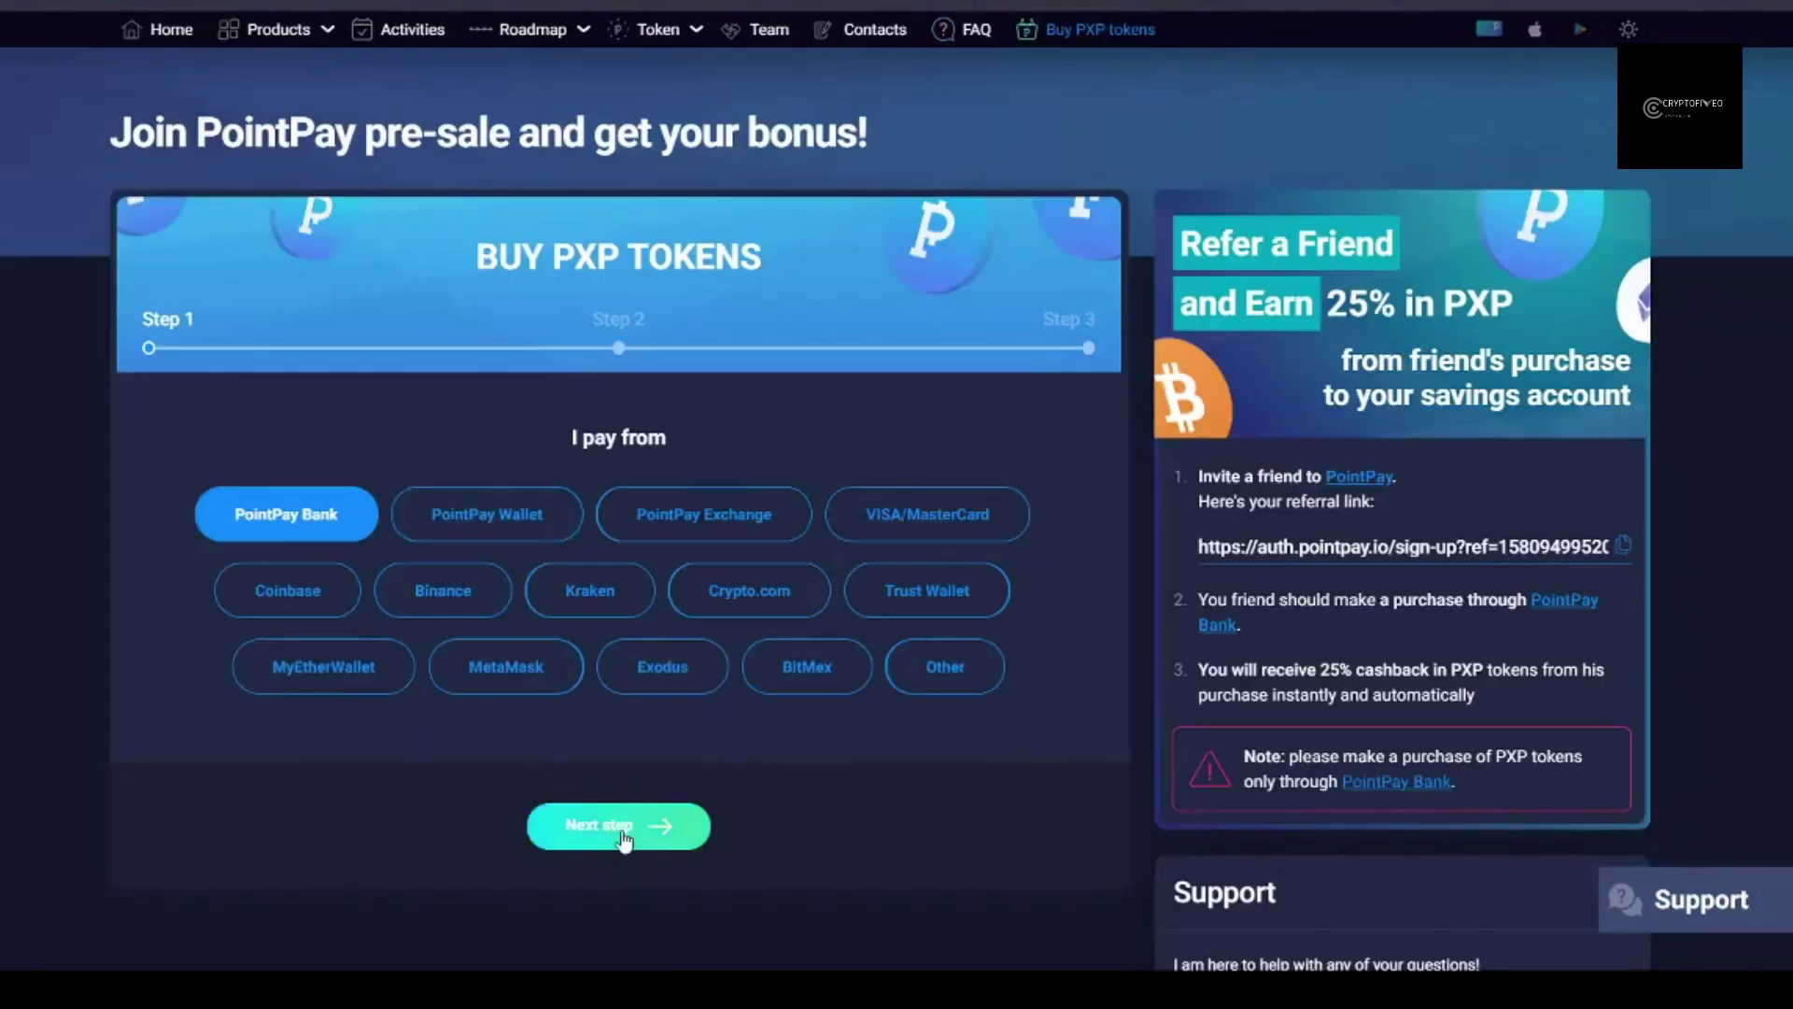
pyautogui.click(603, 826)
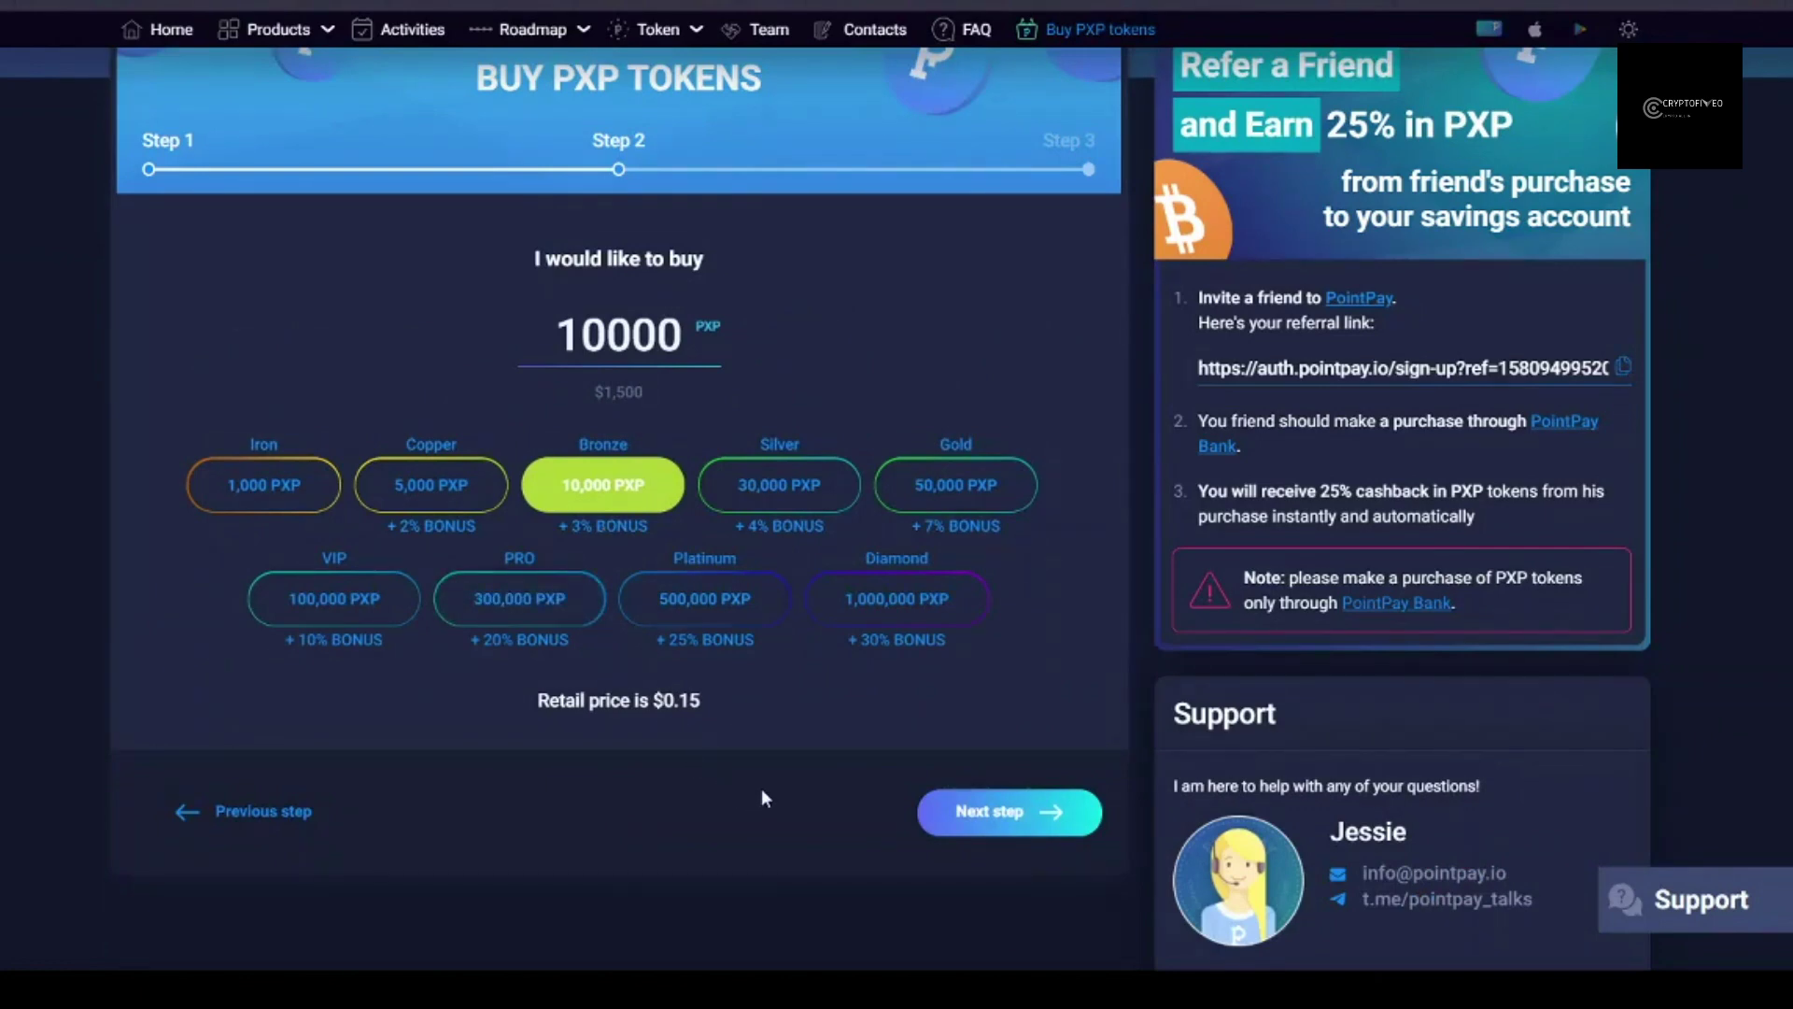
# Step: Pick the Diamond 1,000,000 PXP package and list the step 3 payment accounts
pyautogui.click(904, 600)
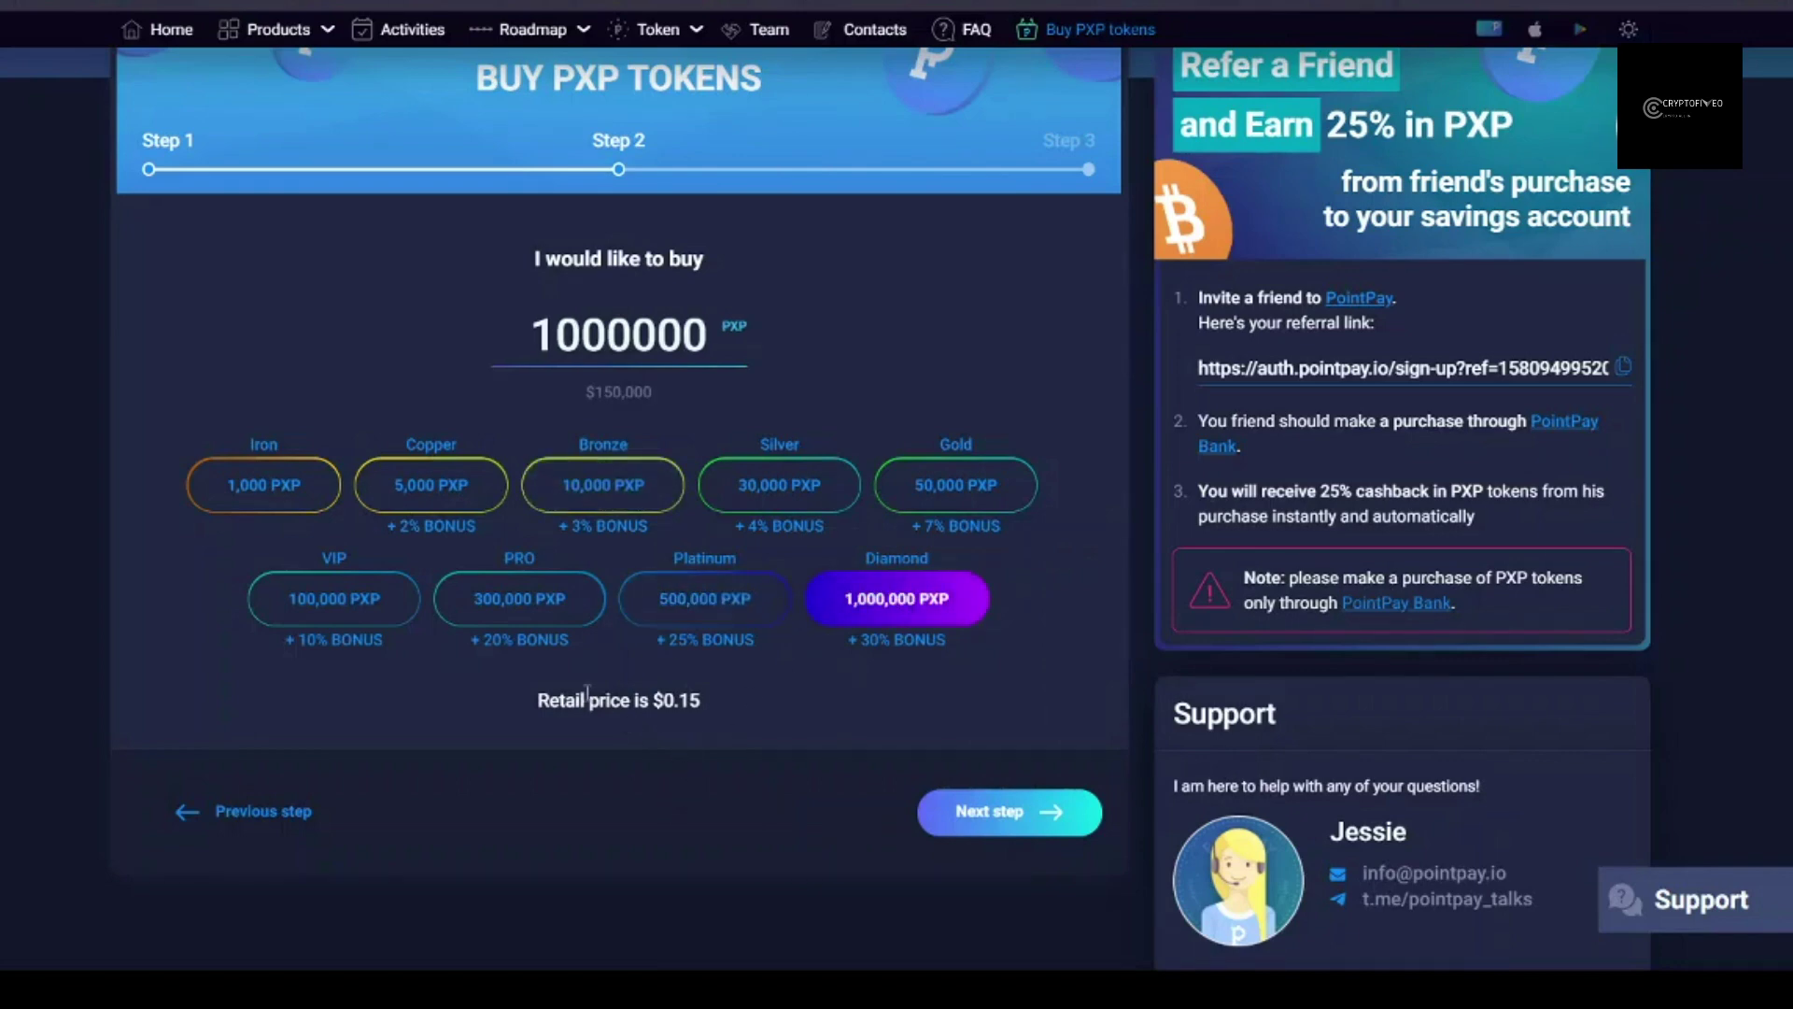
pyautogui.moveTo(534, 699); pyautogui.dragTo(722, 710)
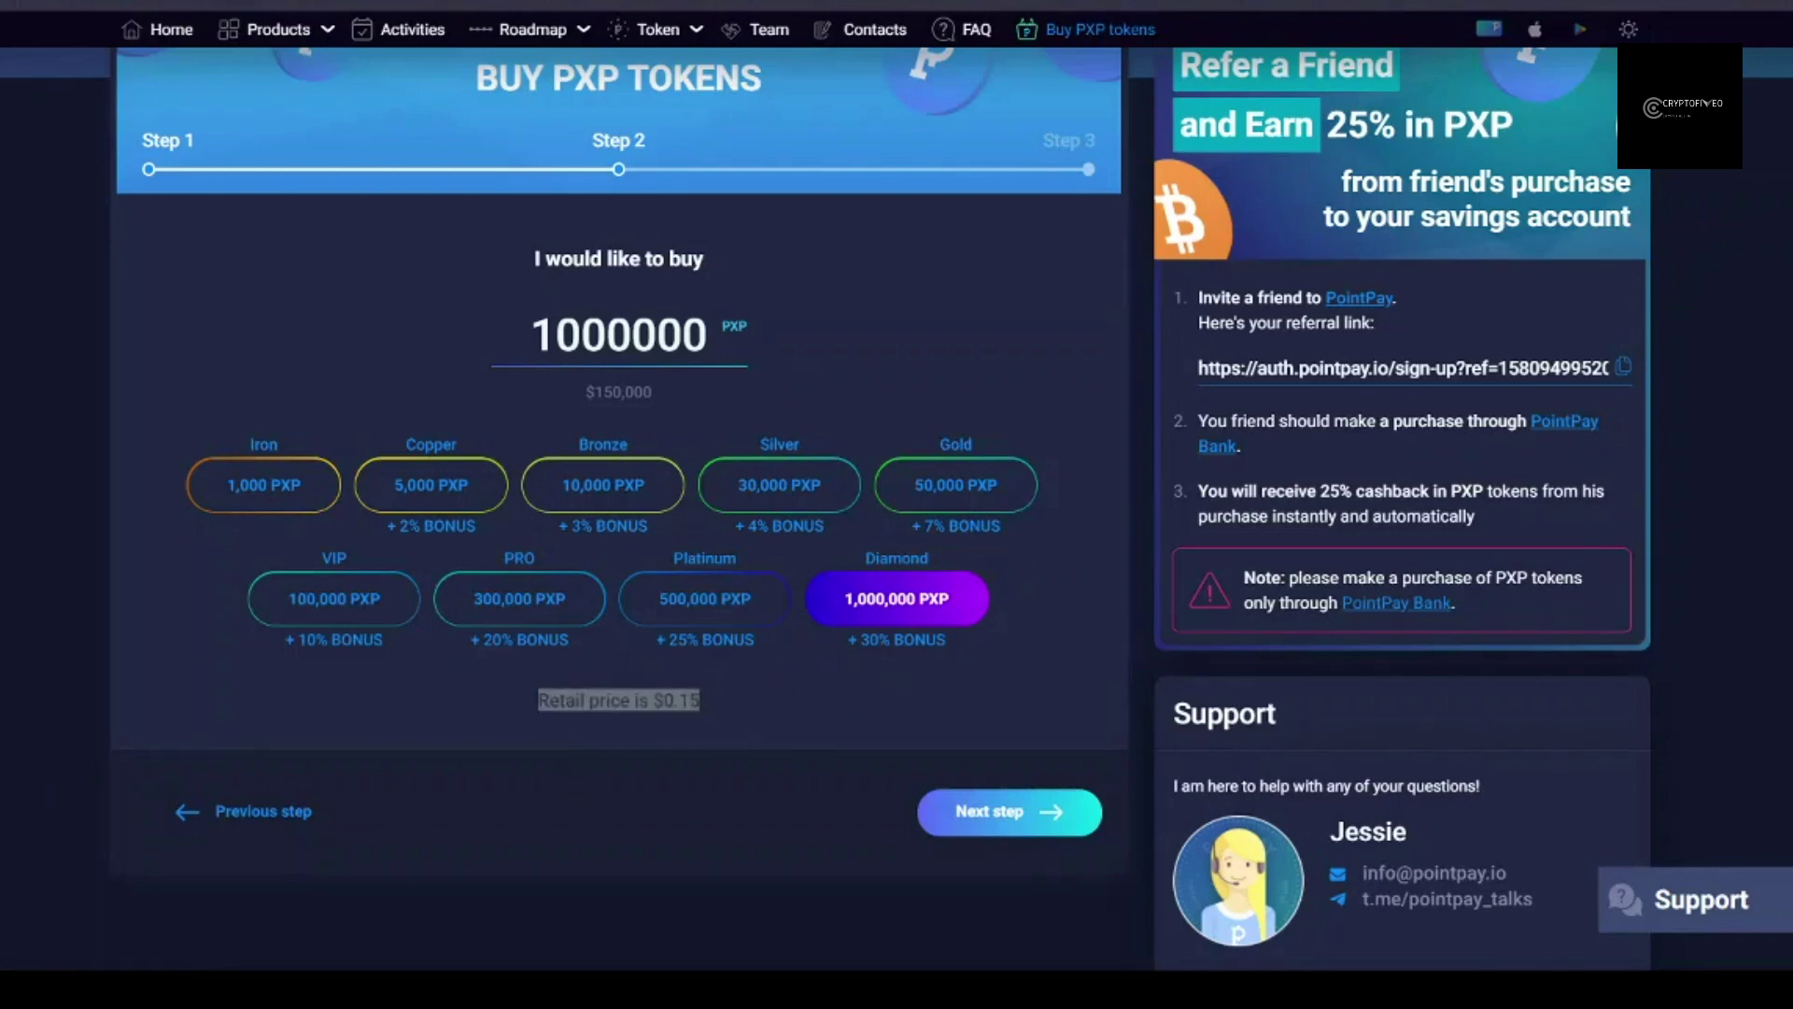
pyautogui.click(63, 439)
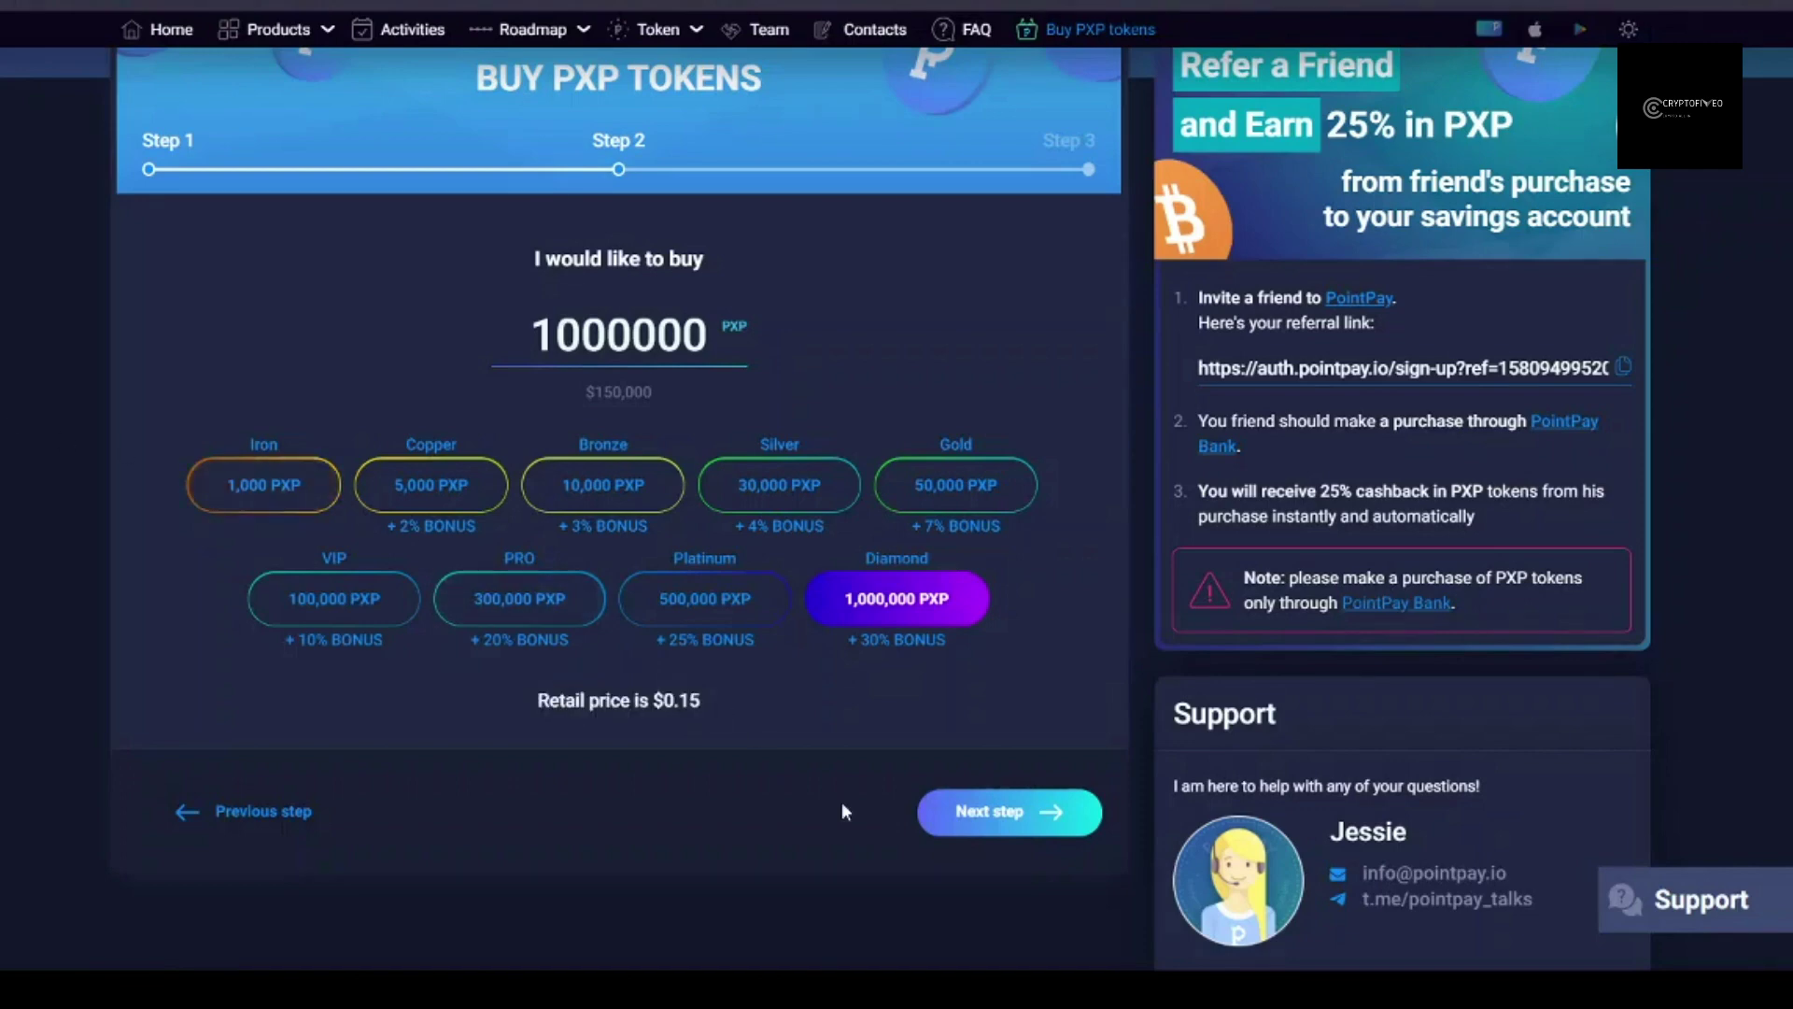
pyautogui.click(989, 816)
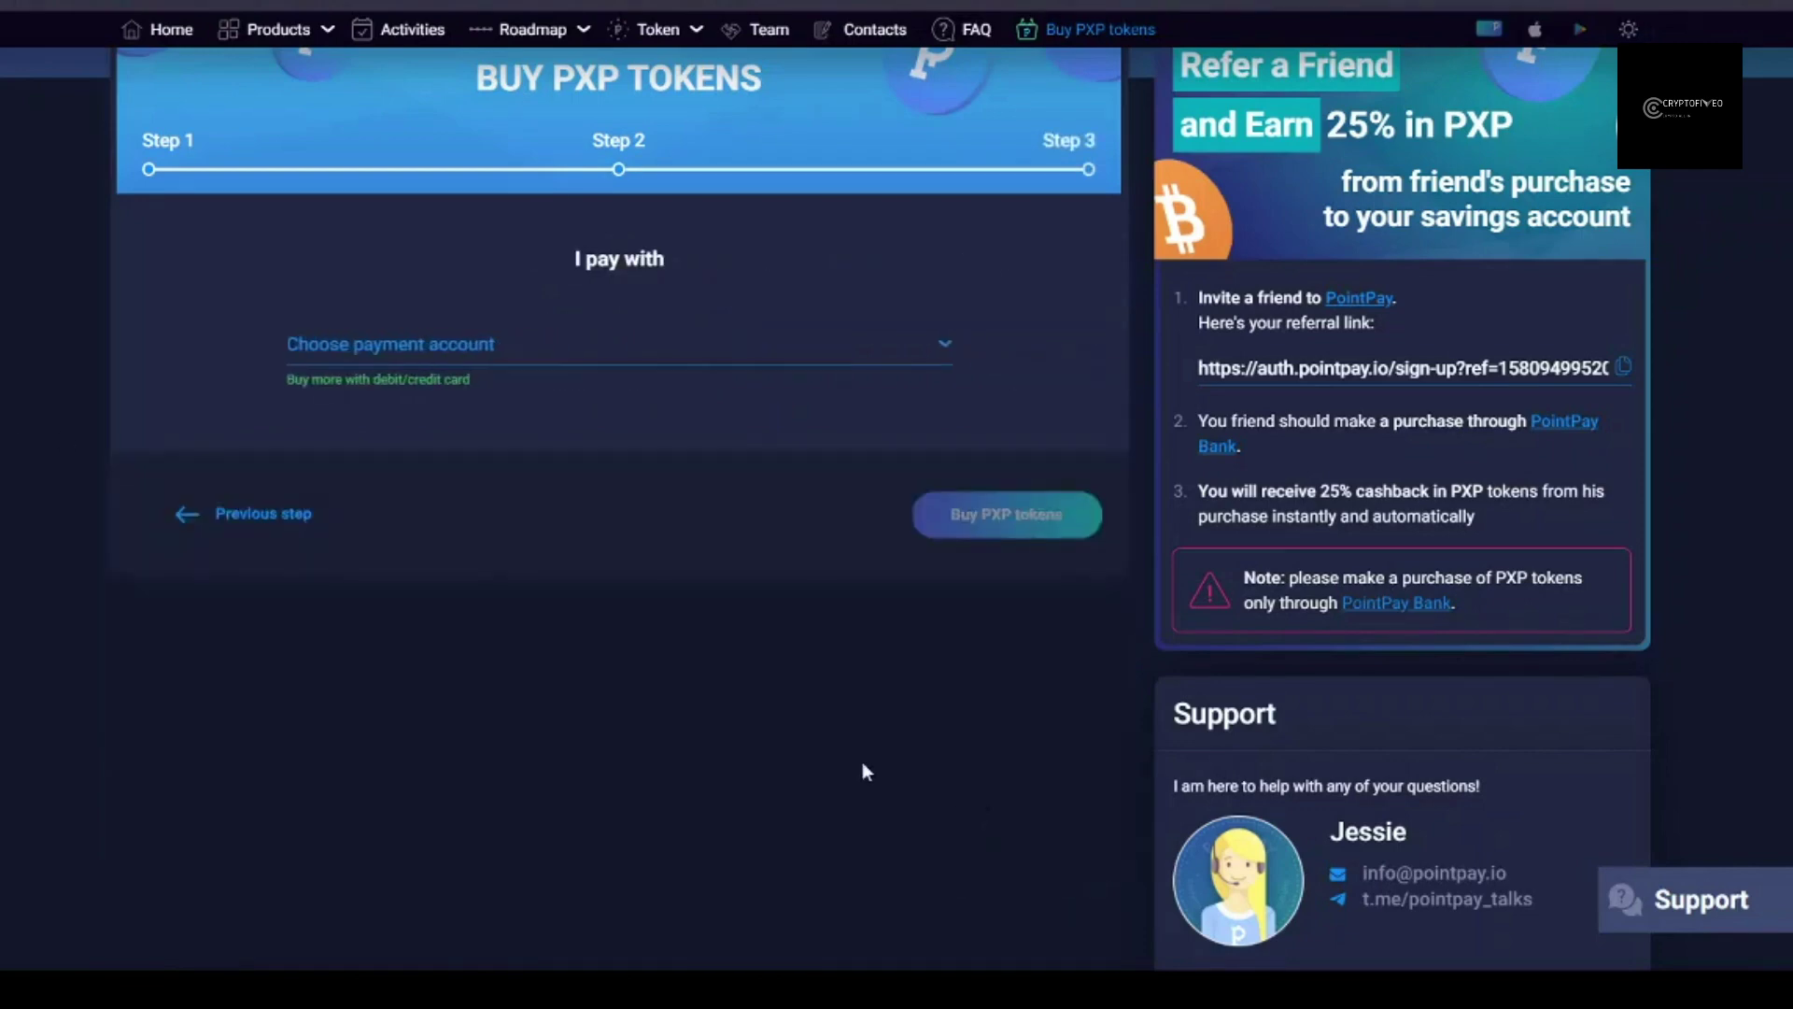
pyautogui.click(924, 358)
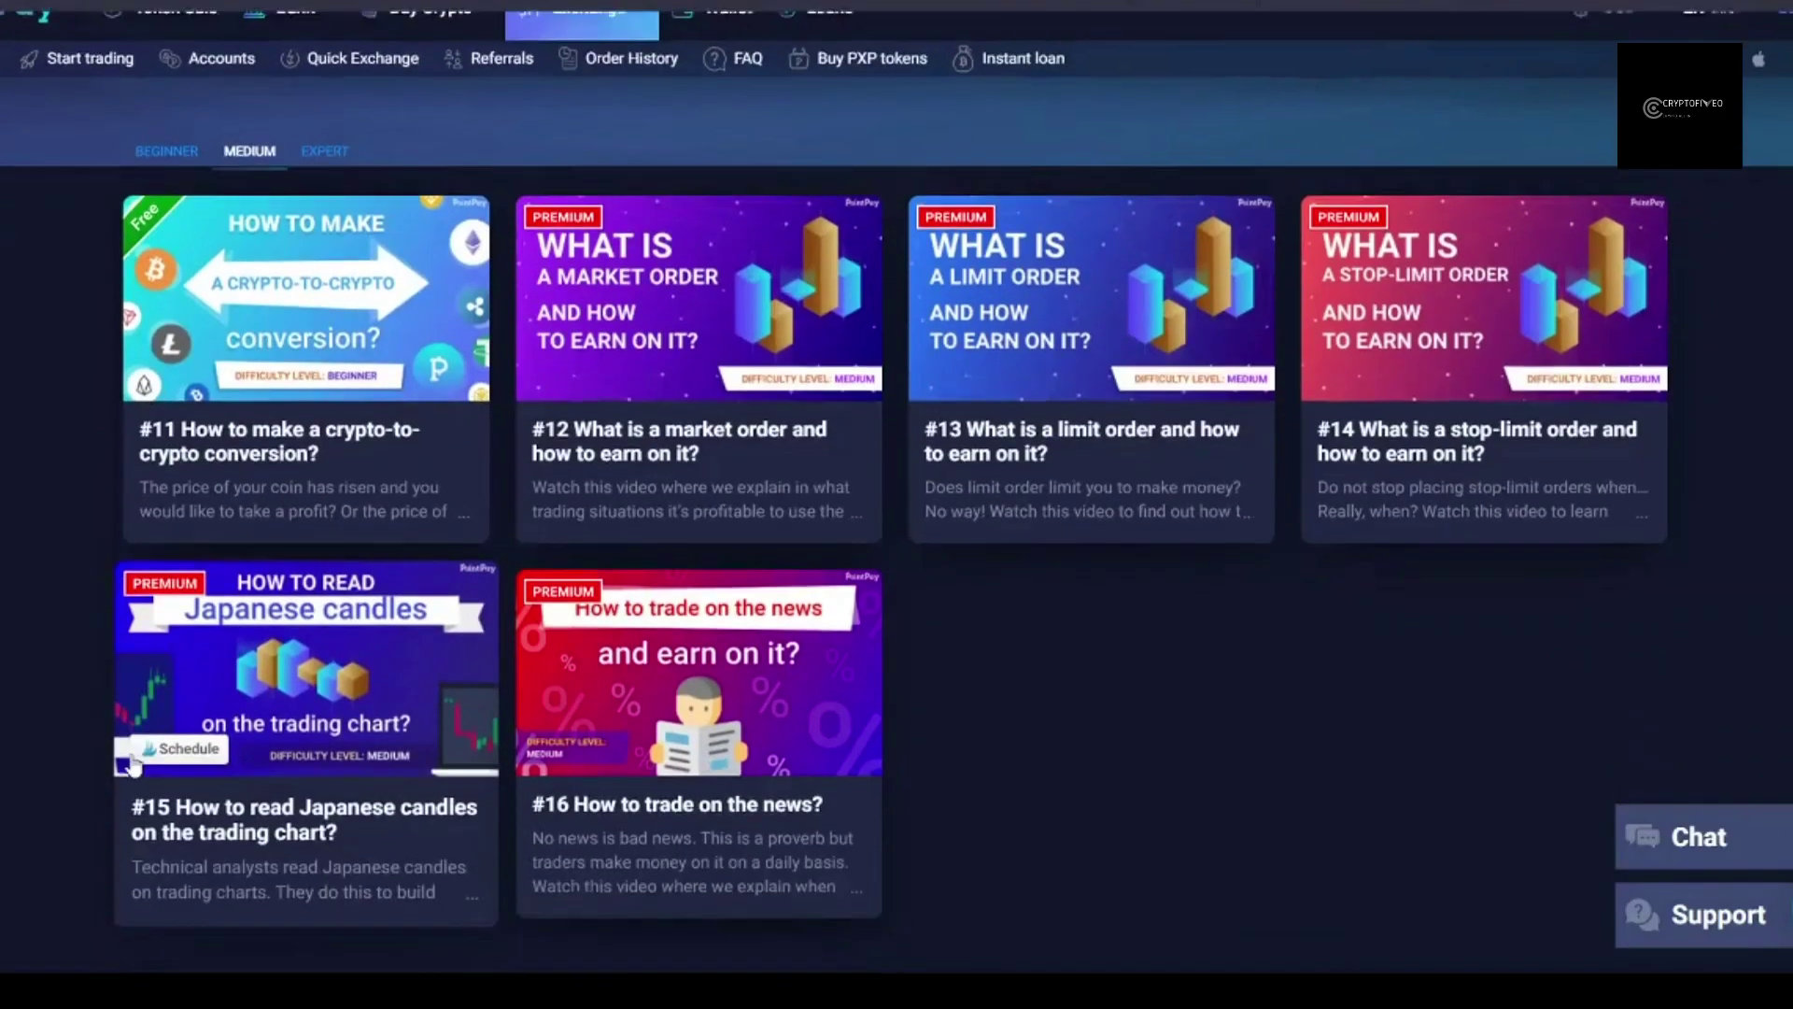
pyautogui.scroll(-2, 124, 763)
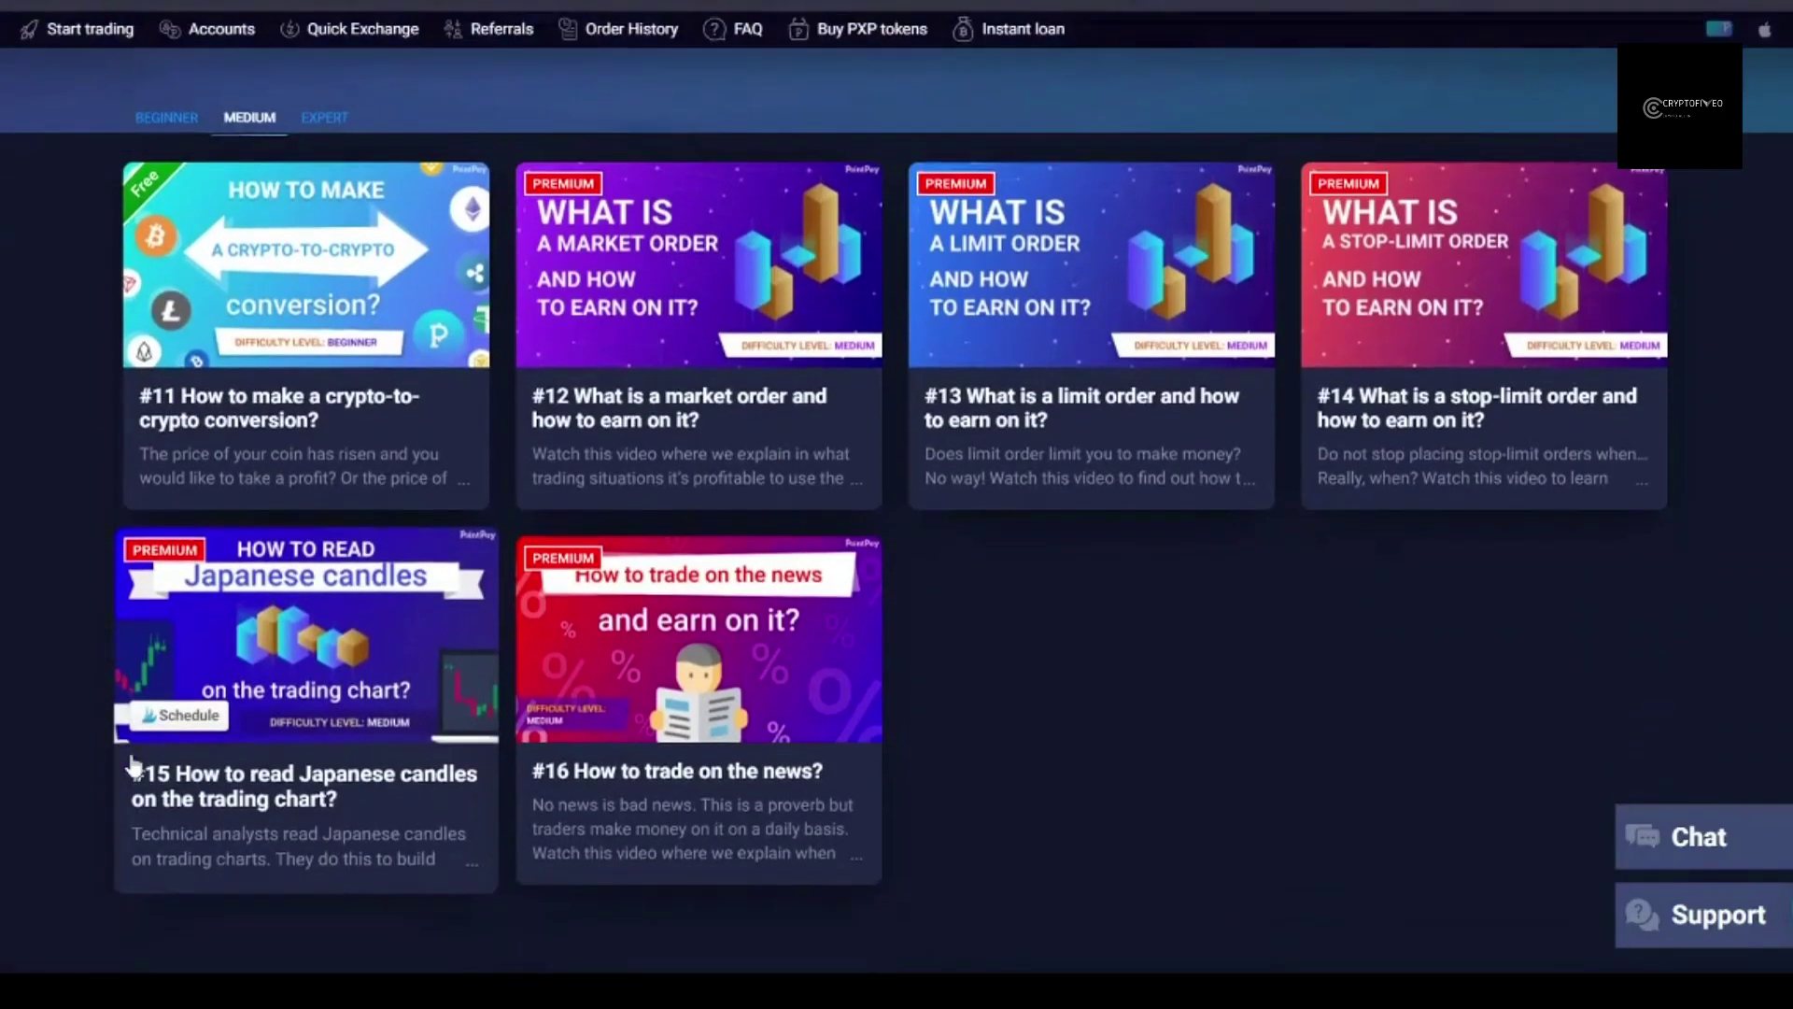
pyautogui.scroll(3, 131, 766)
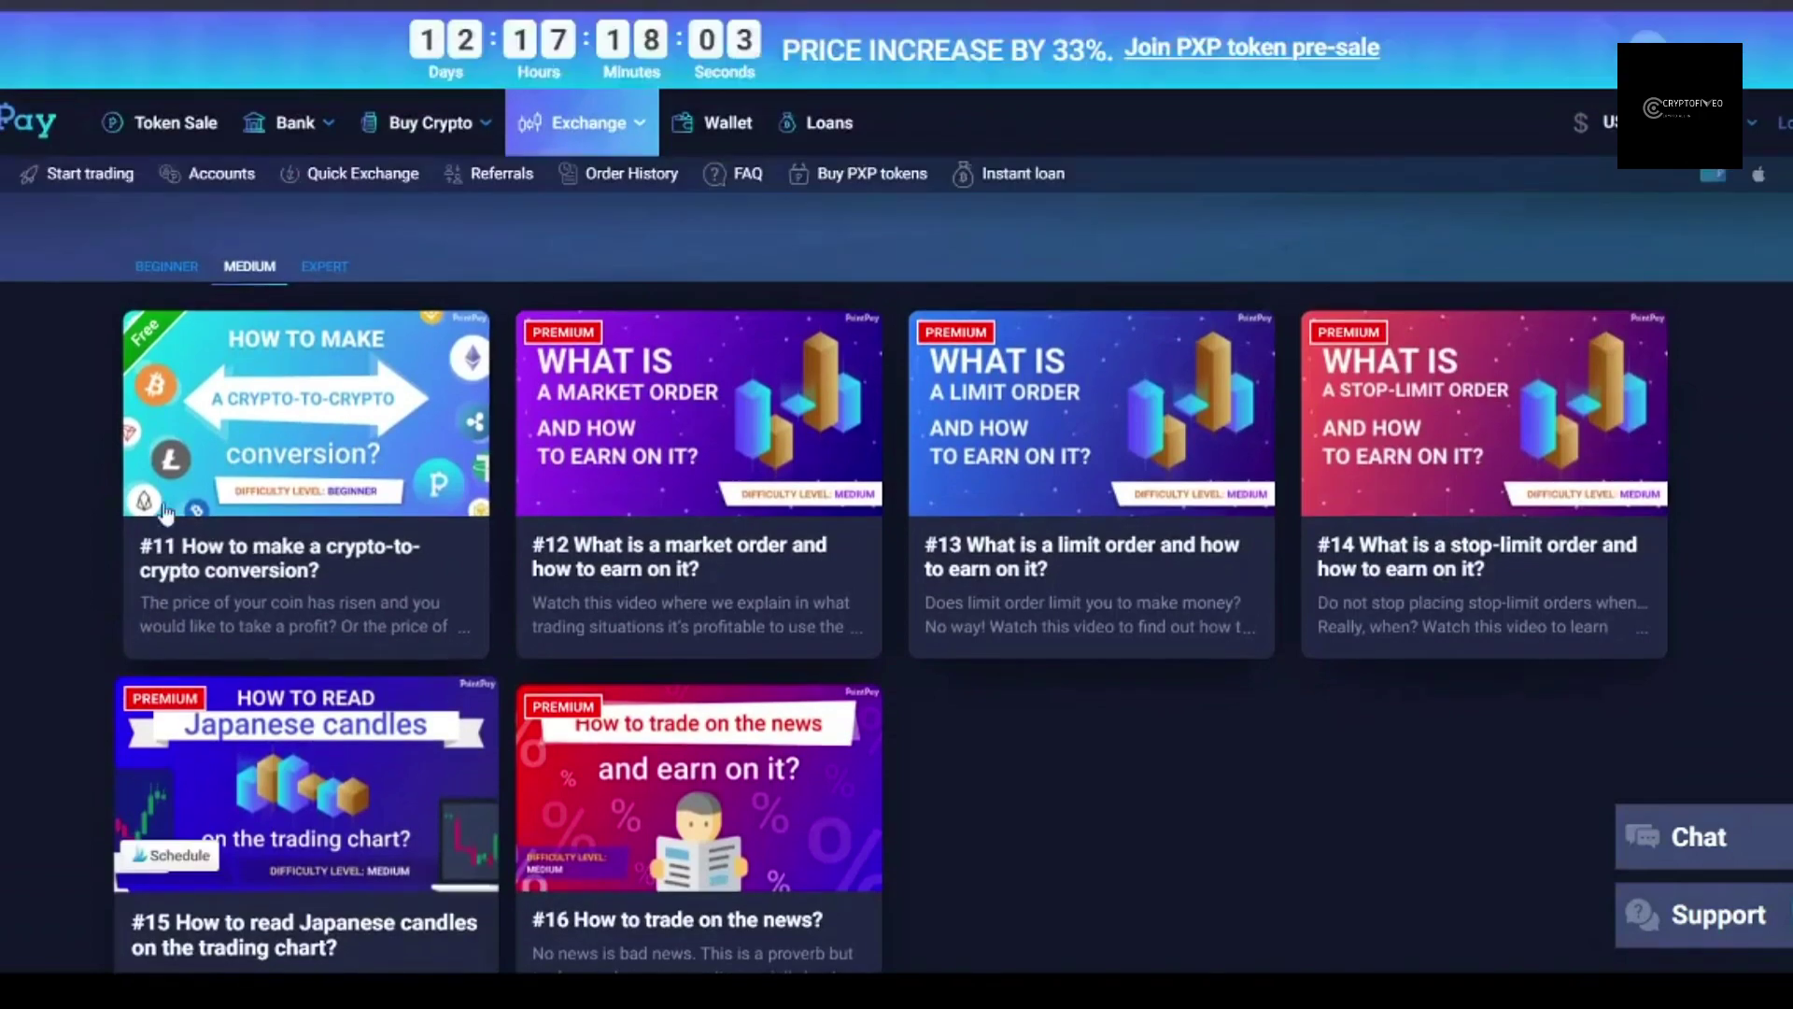
# Step: Filter school videos to EXPERT and open lesson #18, How to earn on DeFi lending
pyautogui.click(323, 273)
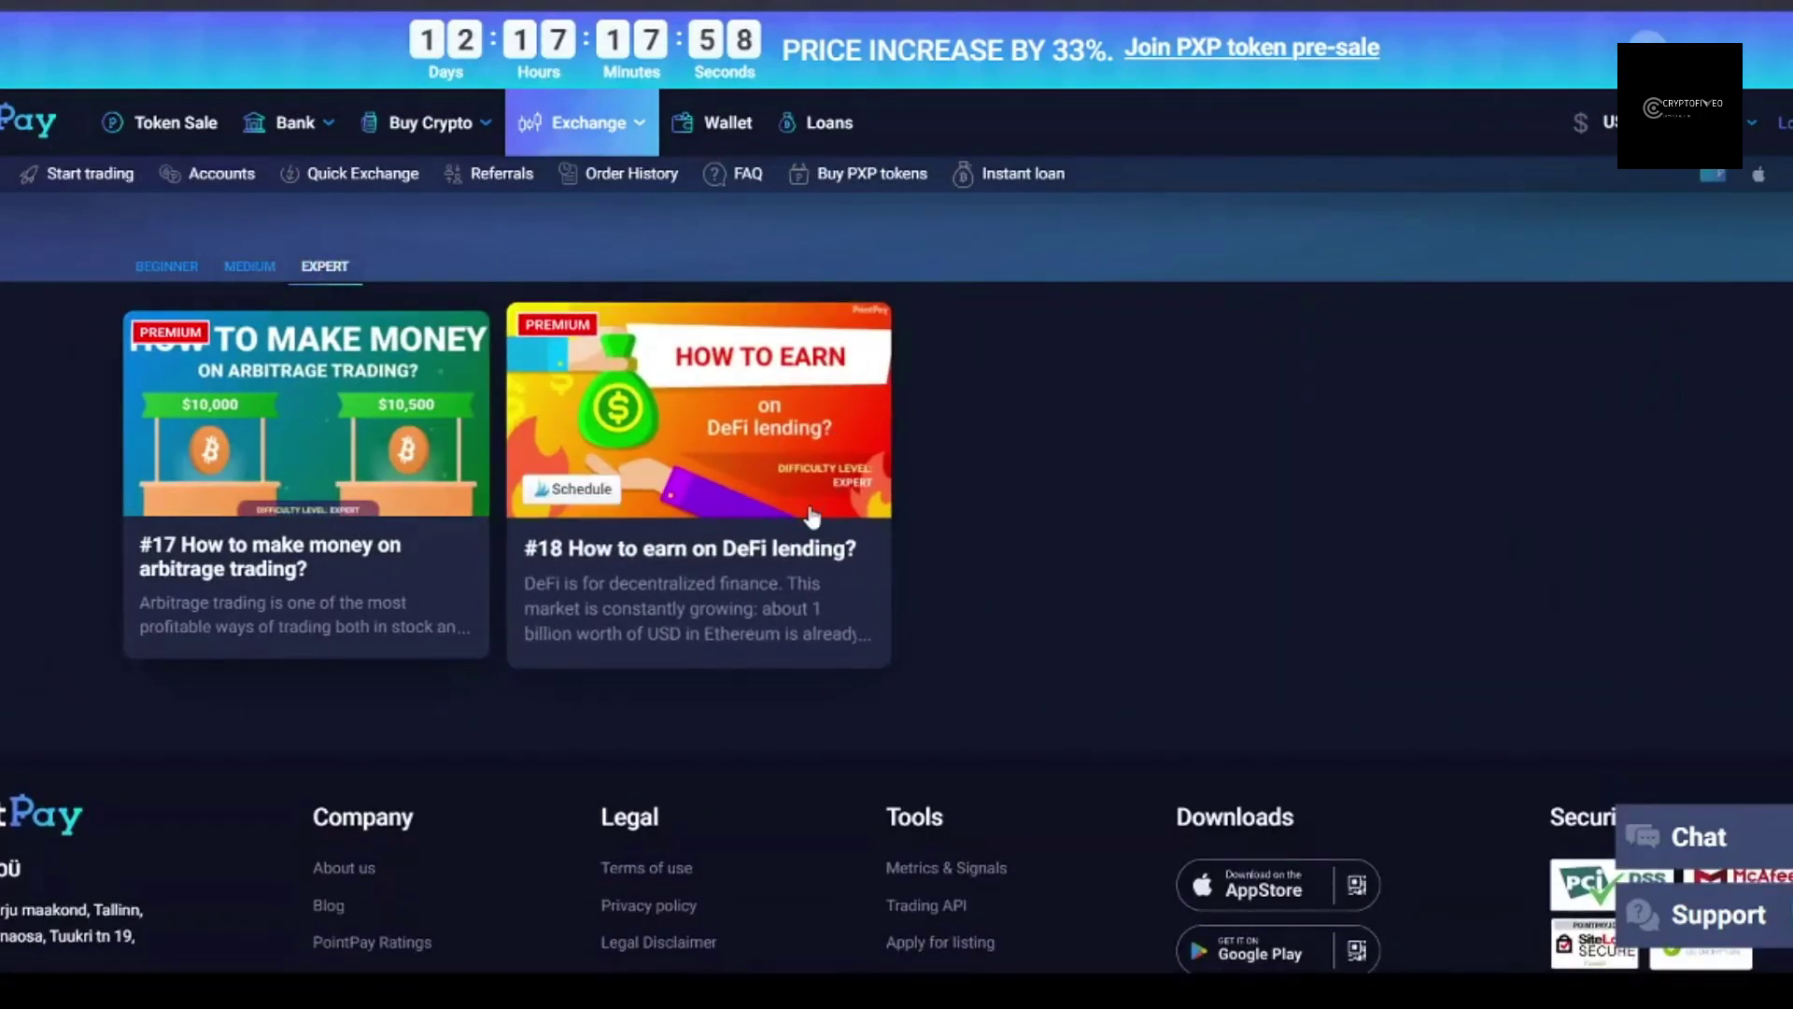
pyautogui.moveTo(306, 420)
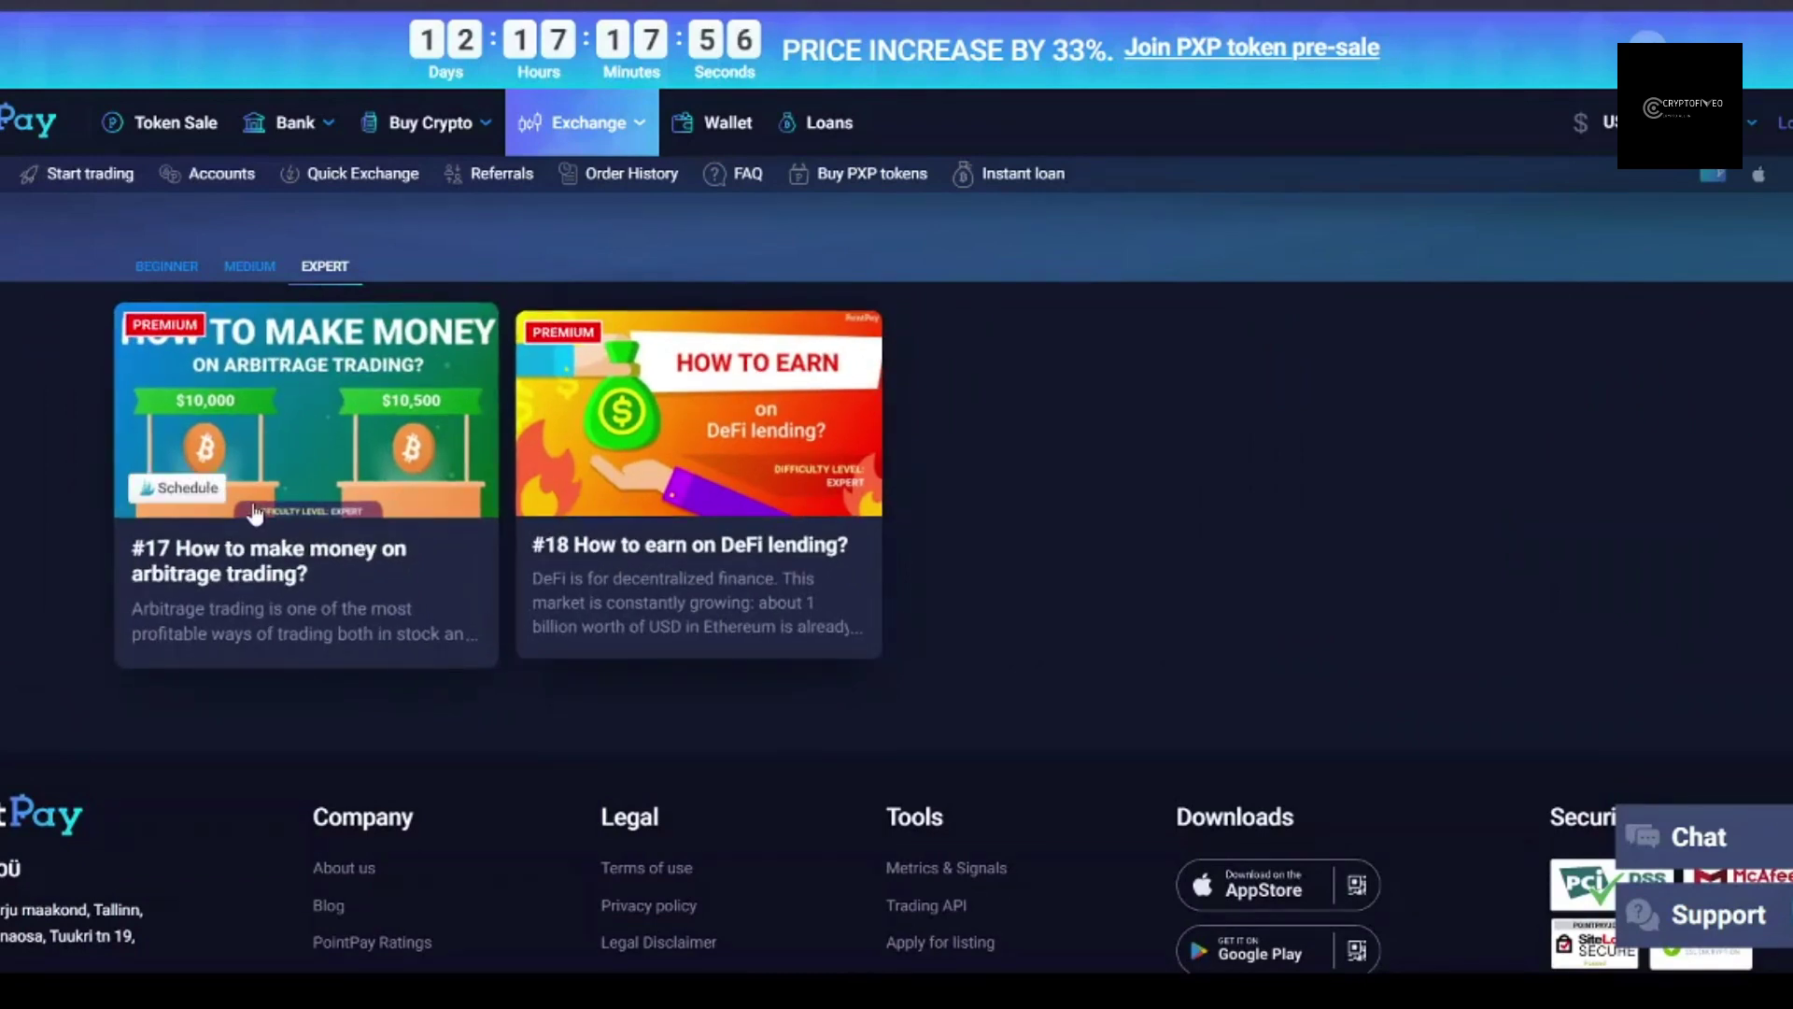
pyautogui.moveTo(698, 413)
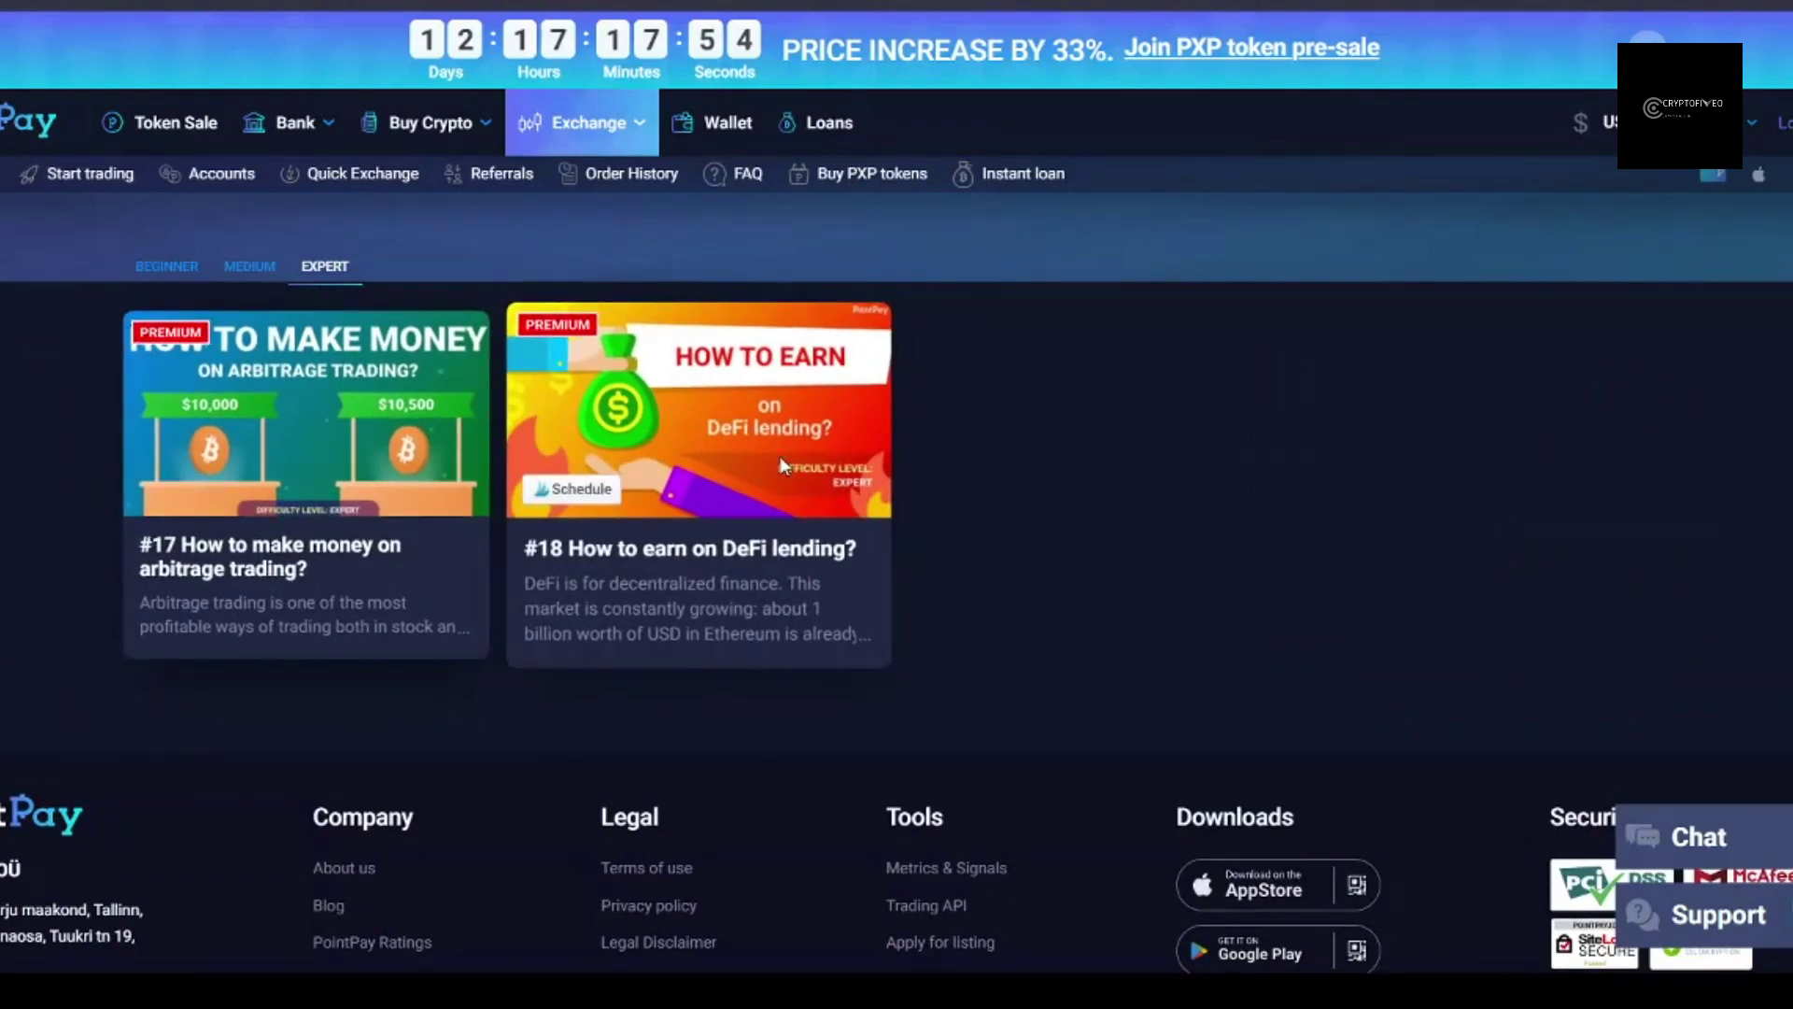
pyautogui.click(779, 465)
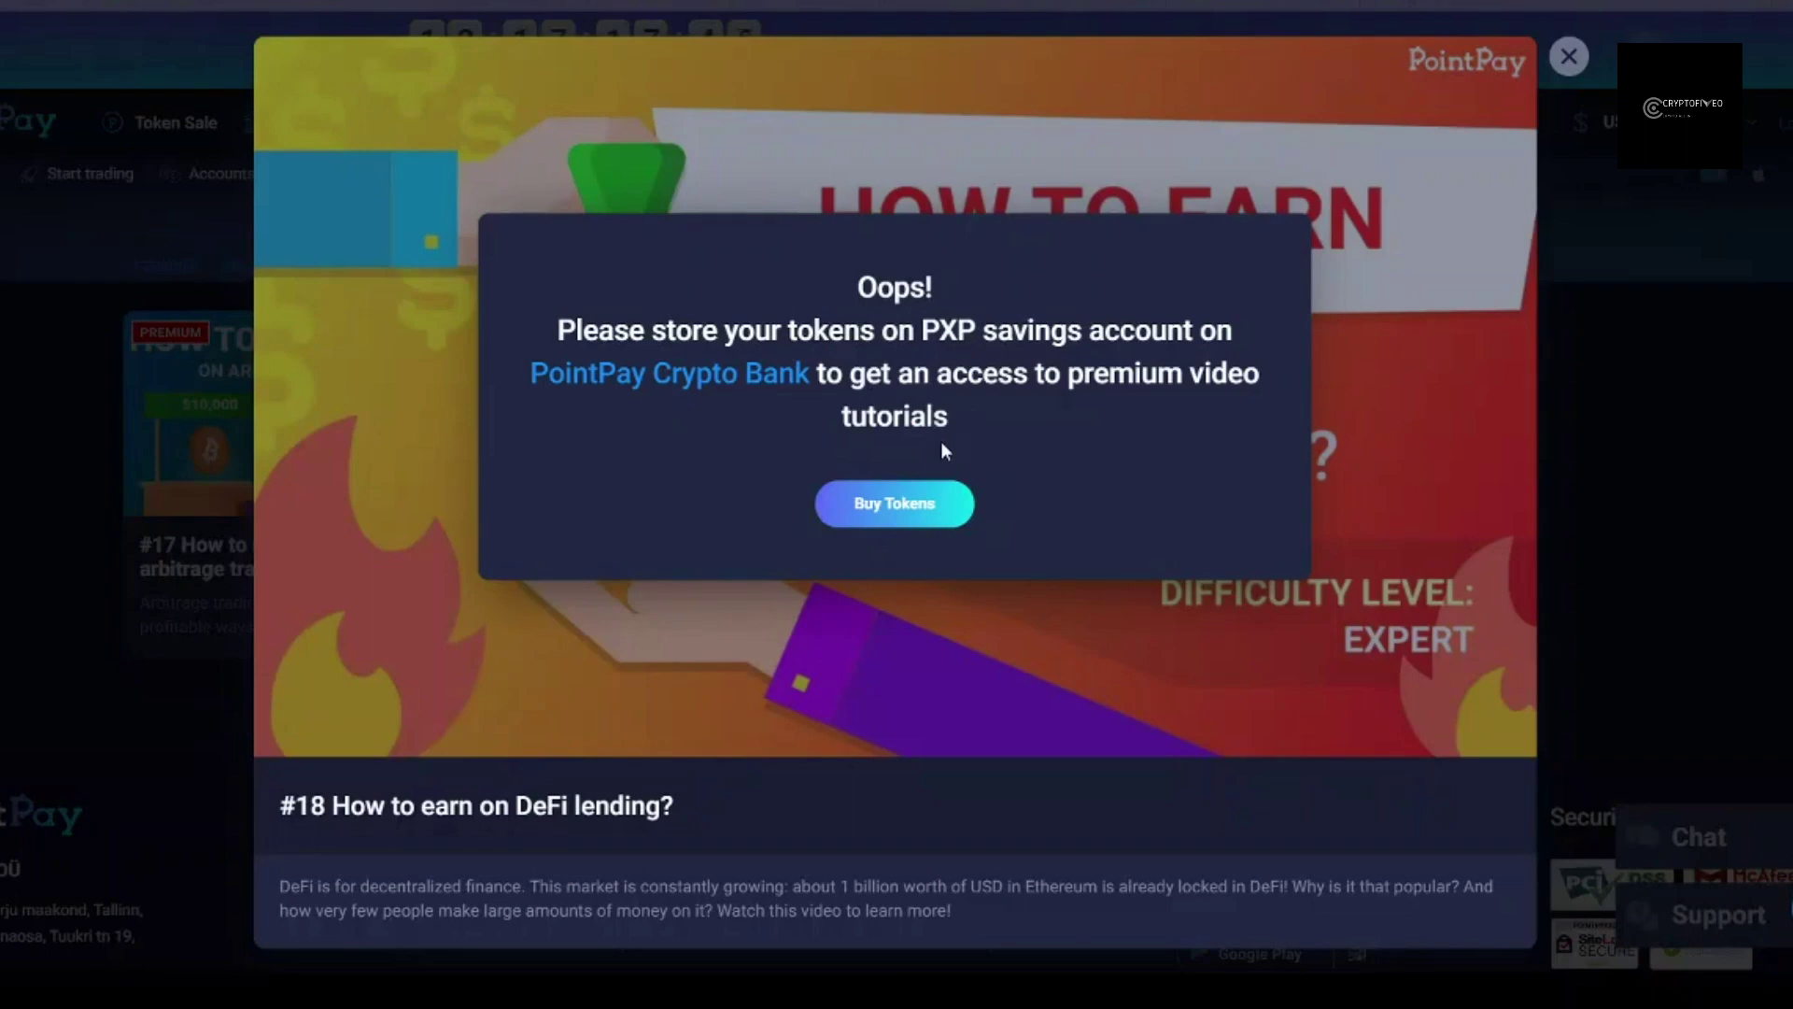
# Step: Close the premium-access popup on the DeFi lending lesson
pyautogui.click(1569, 60)
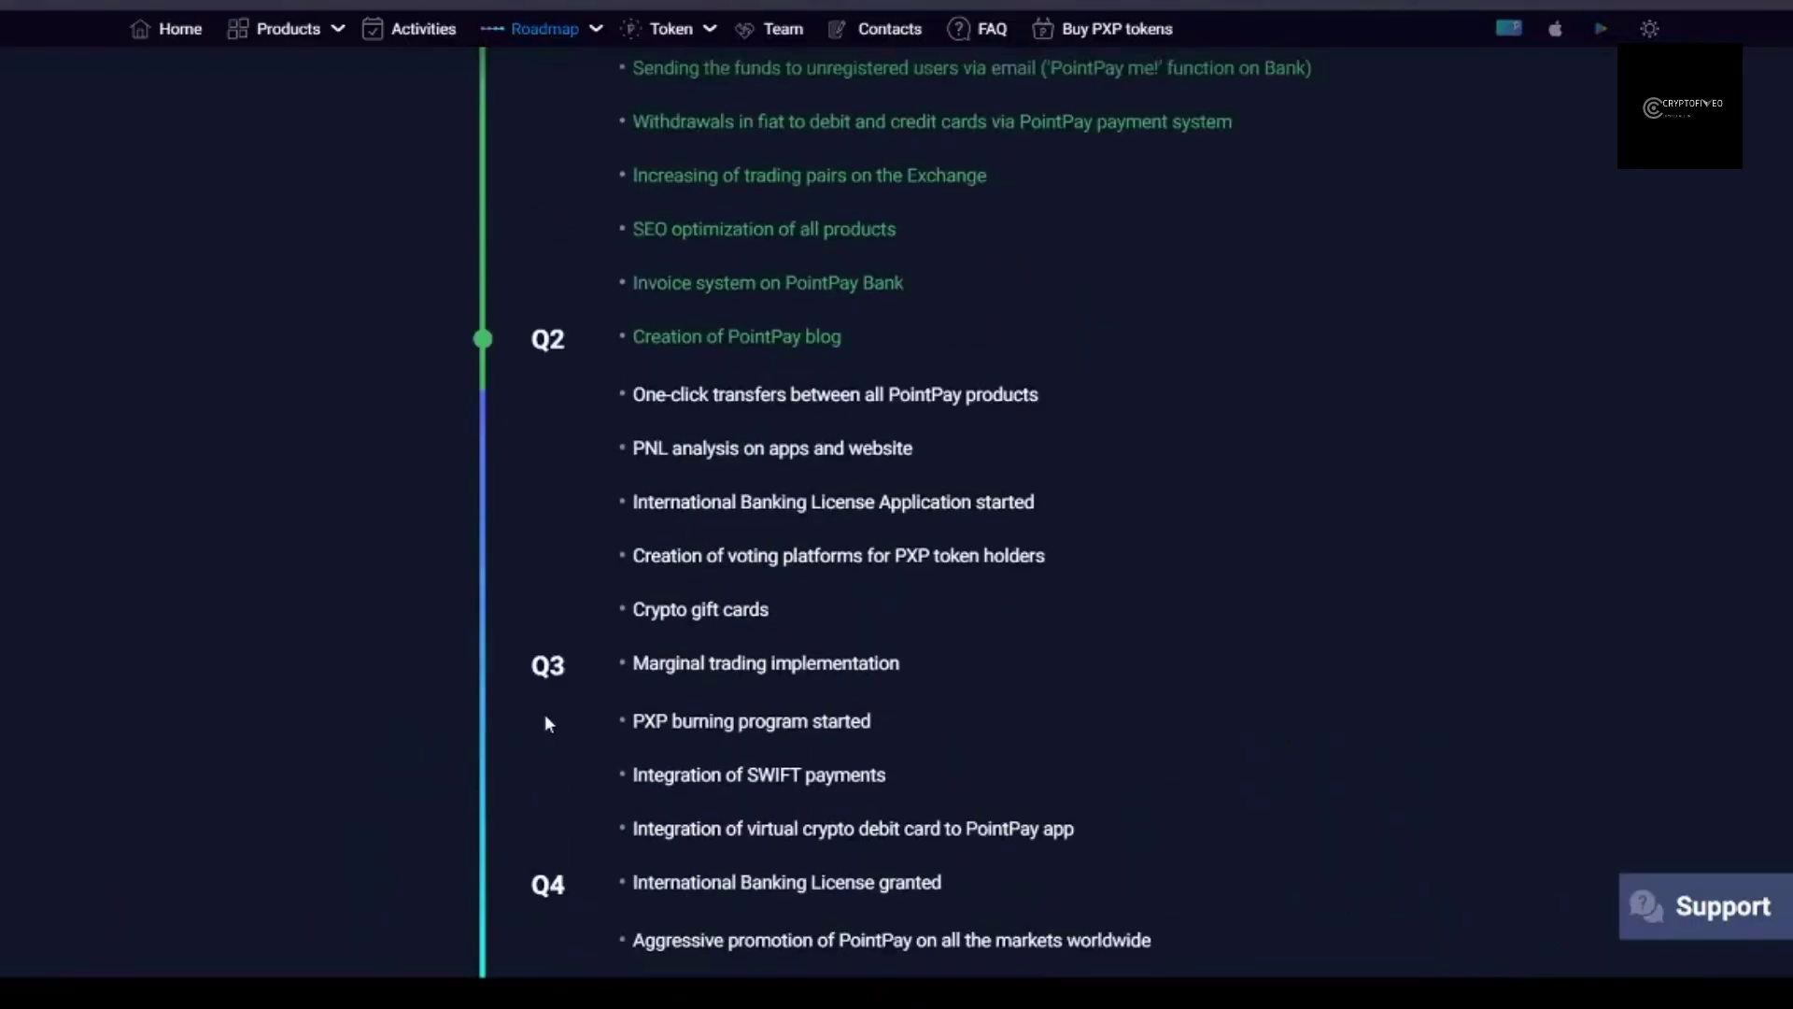
pyautogui.scroll(1, 545, 721)
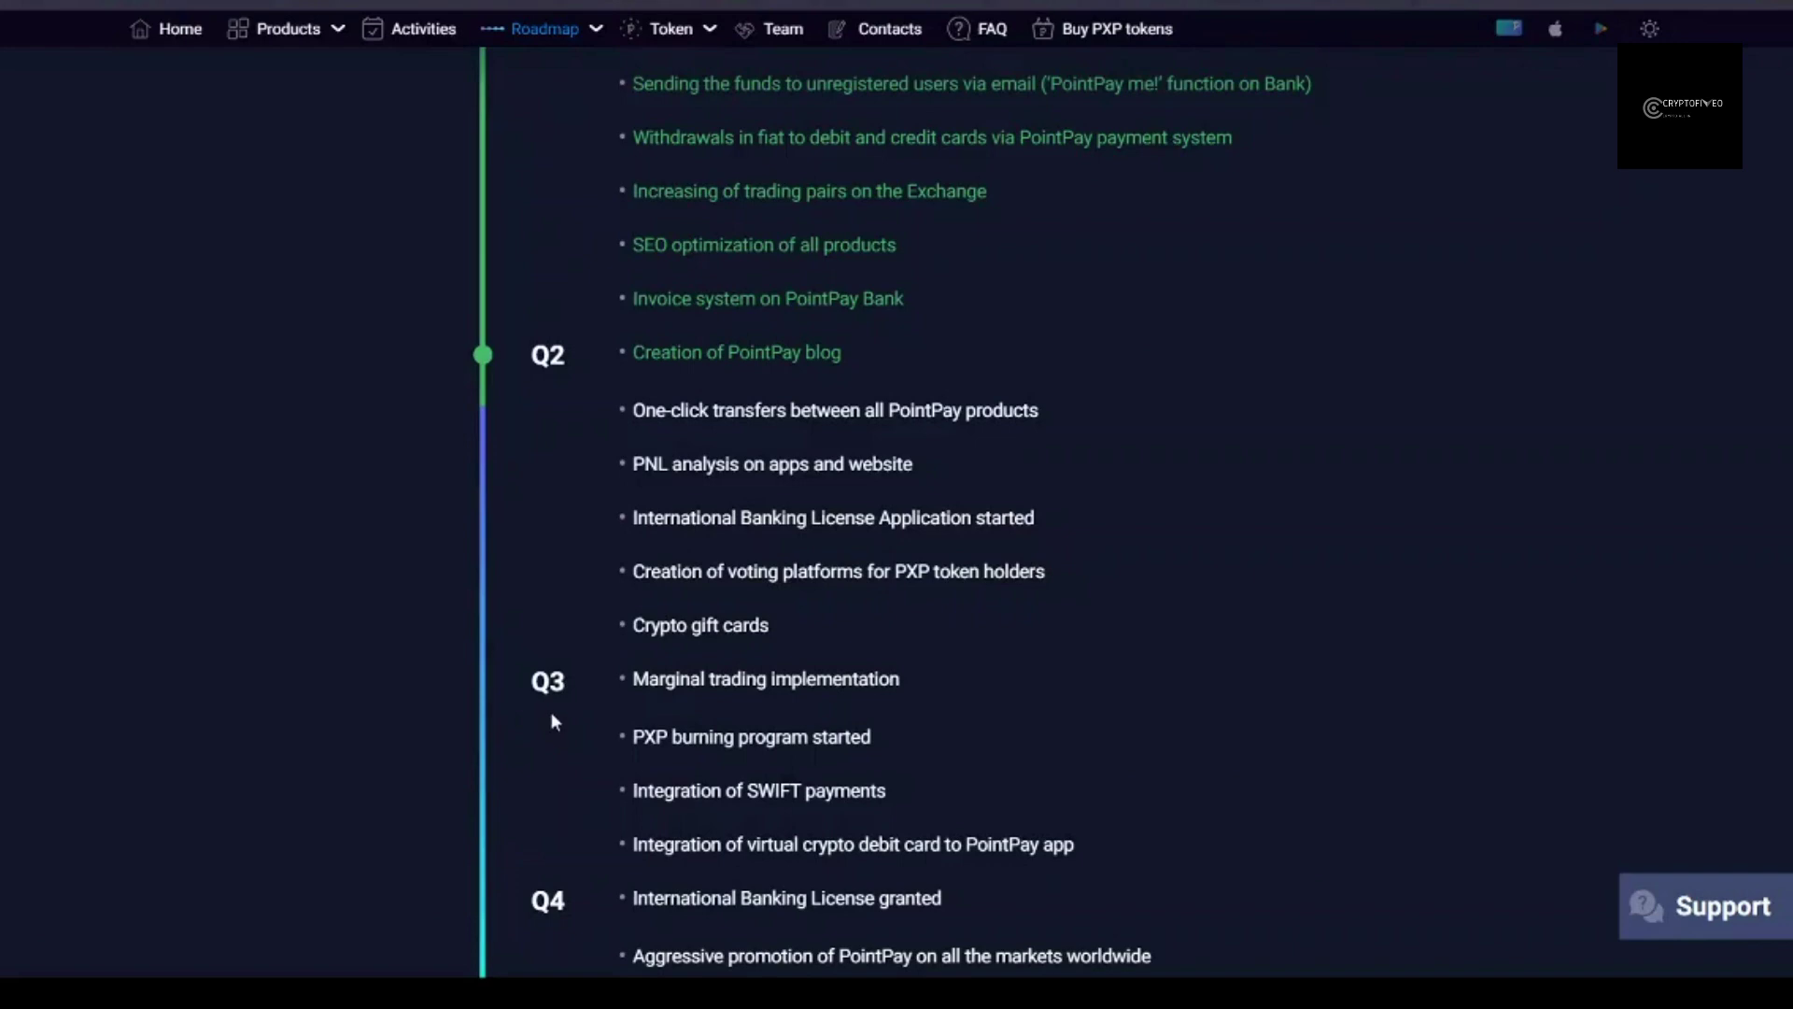
pyautogui.scroll(5, 582, 548)
pyautogui.scroll(2, 586, 529)
pyautogui.scroll(5, 585, 531)
pyautogui.scroll(2, 587, 529)
pyautogui.scroll(2, 587, 535)
pyautogui.scroll(3, 585, 535)
pyautogui.scroll(5, 586, 536)
pyautogui.scroll(5, 586, 536)
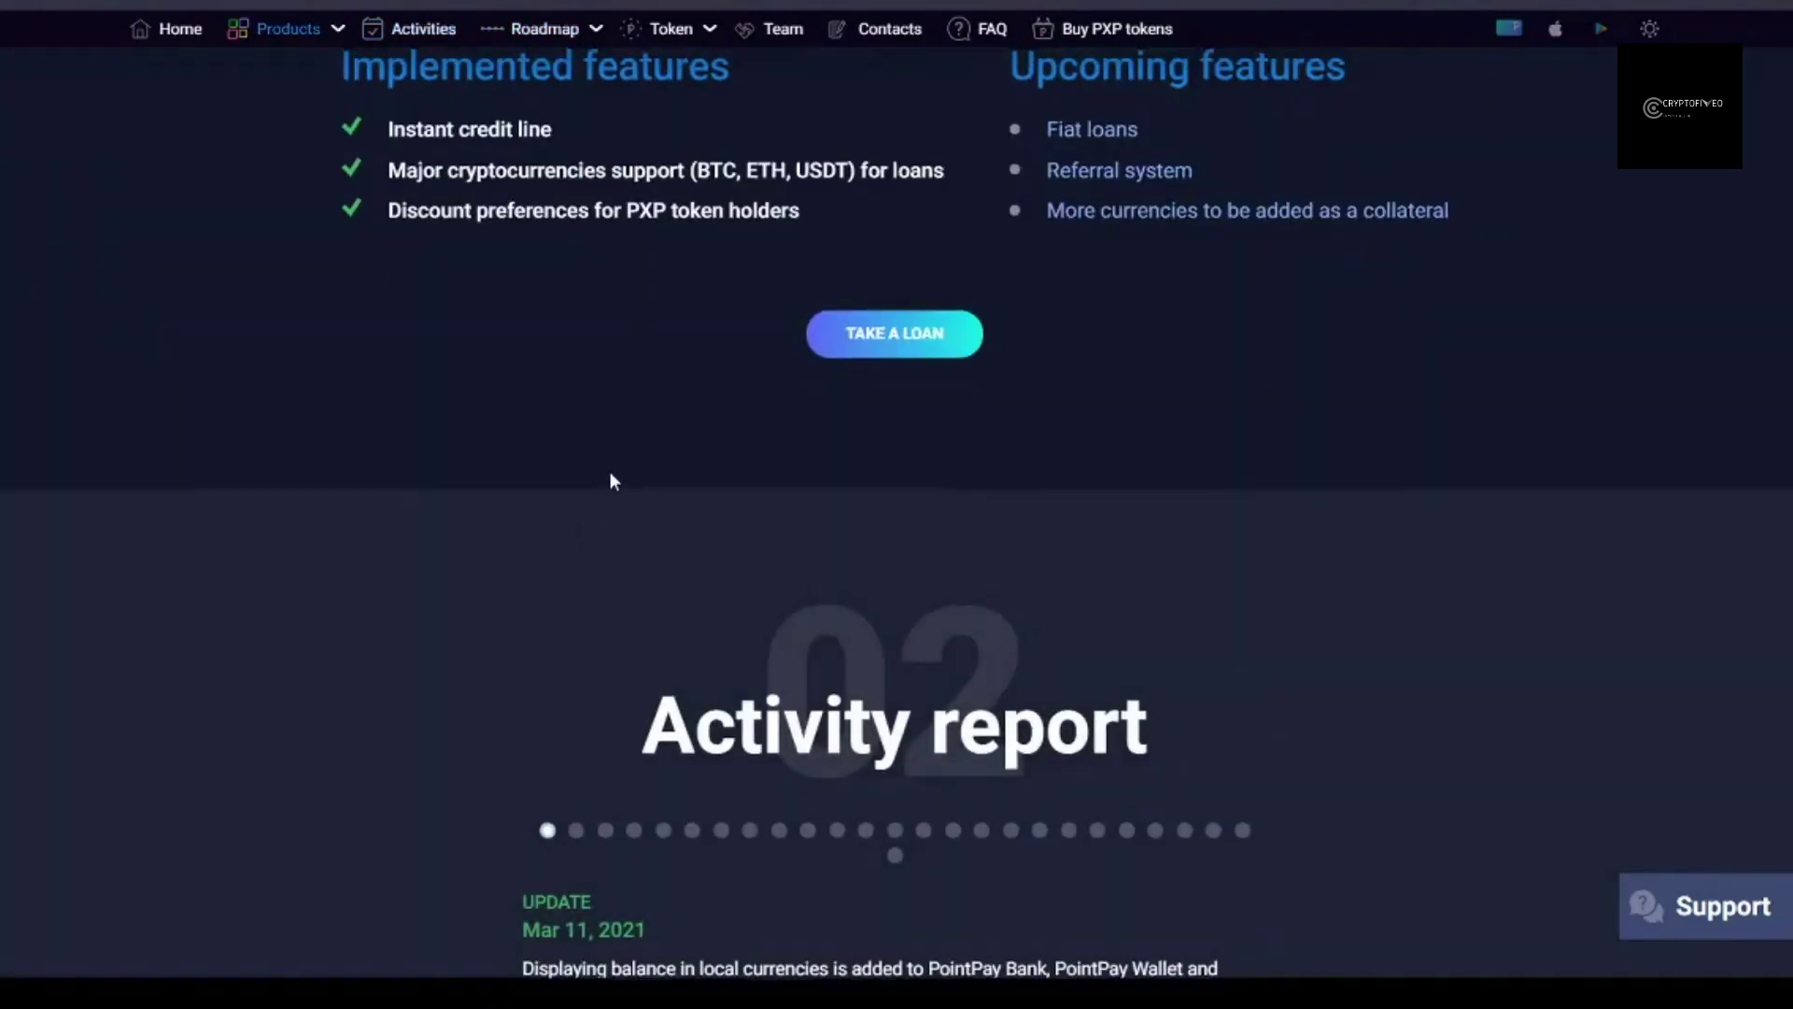
pyautogui.scroll(2, 610, 478)
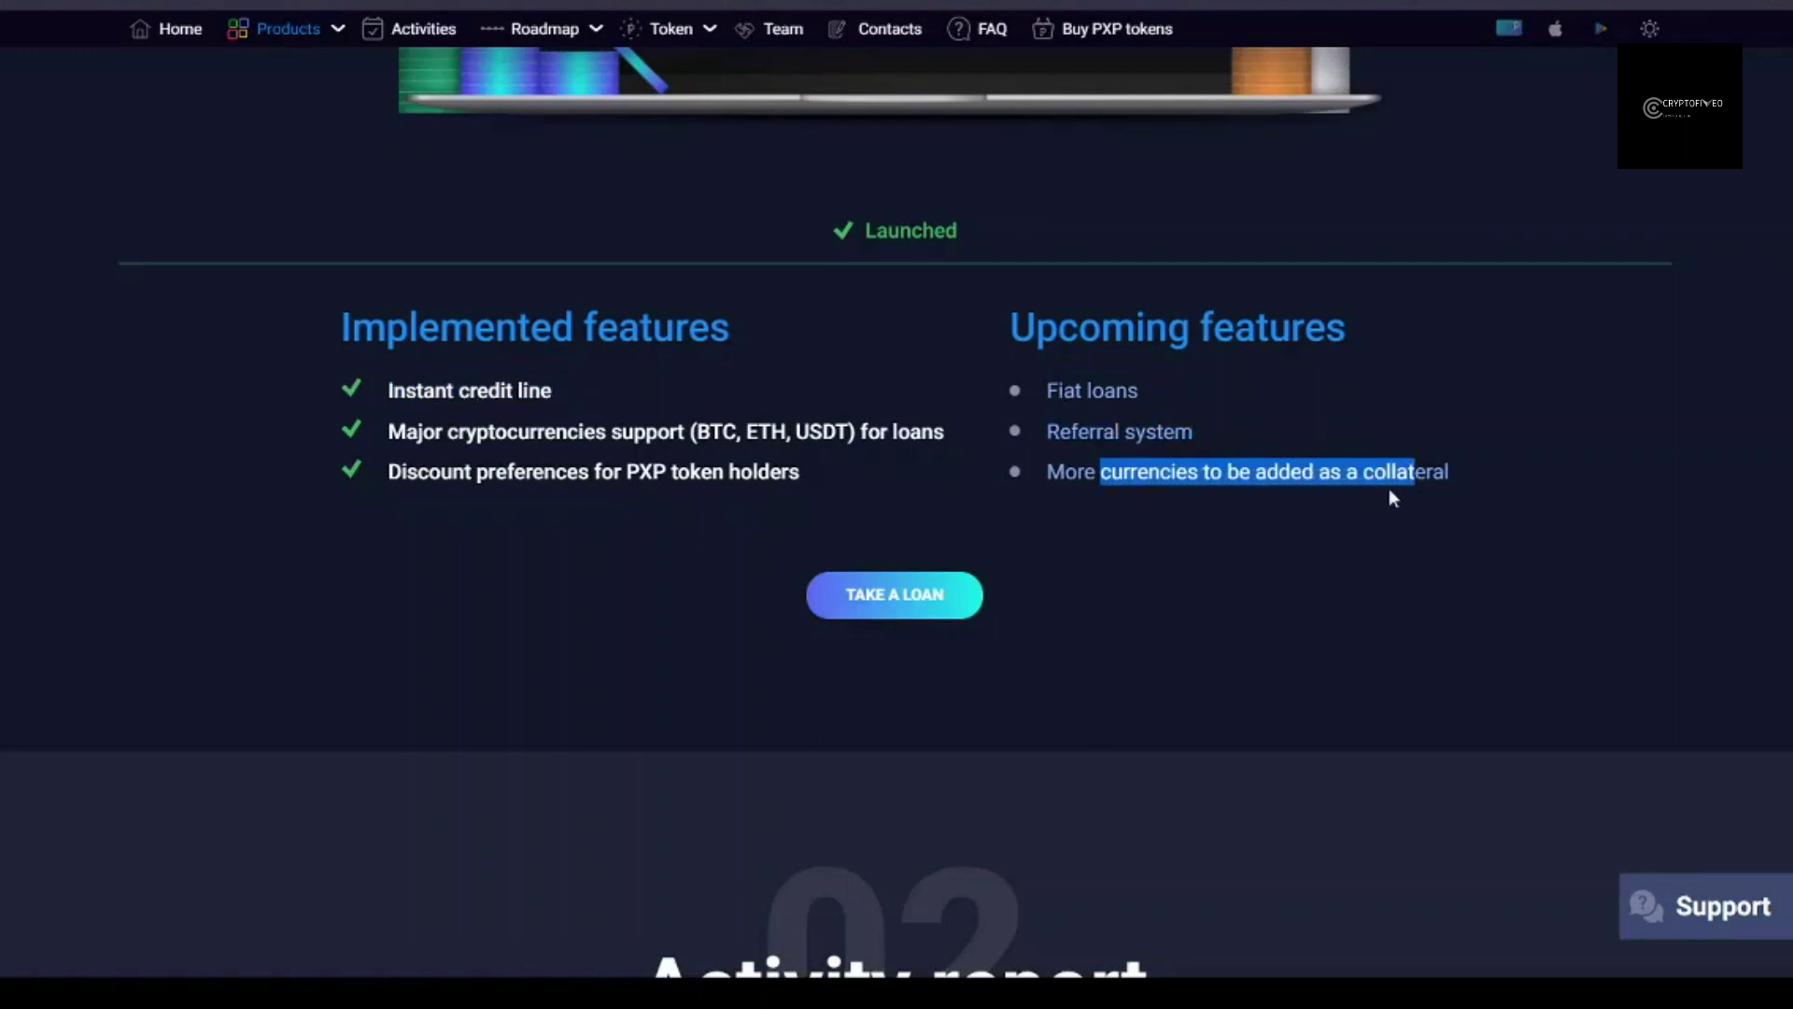
pyautogui.scroll(4, 562, 633)
pyautogui.scroll(2, 560, 630)
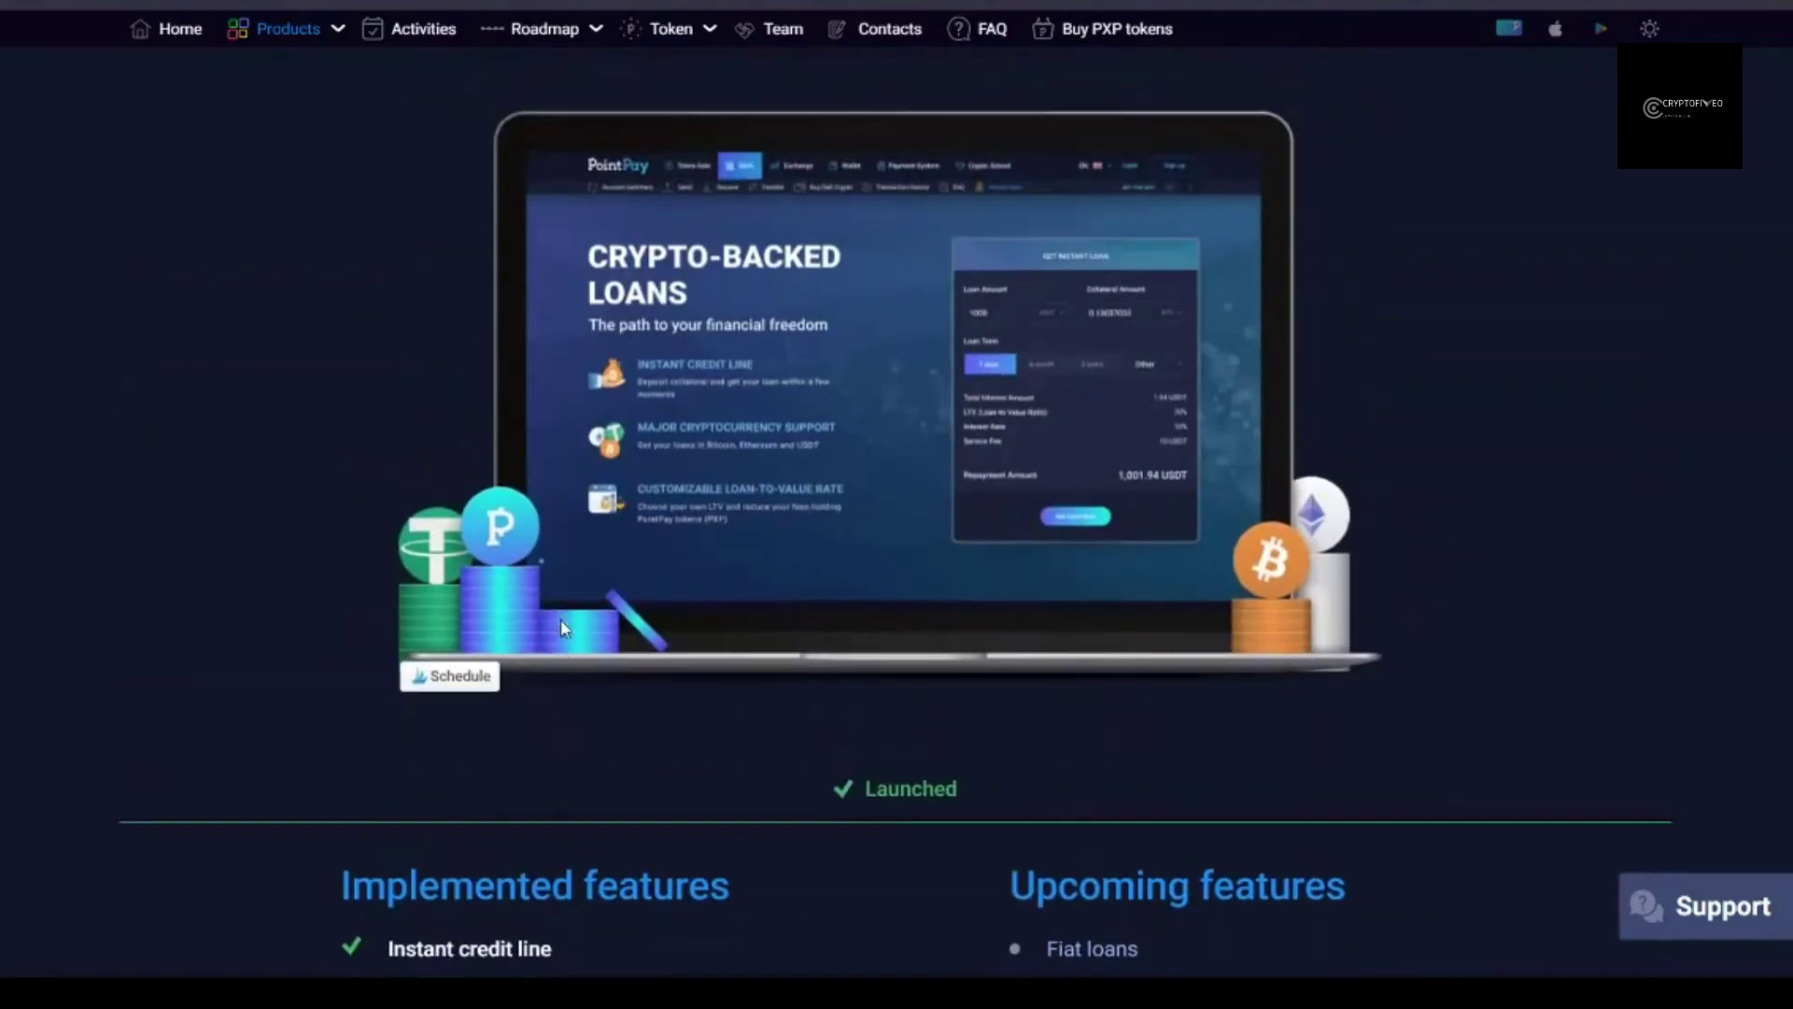